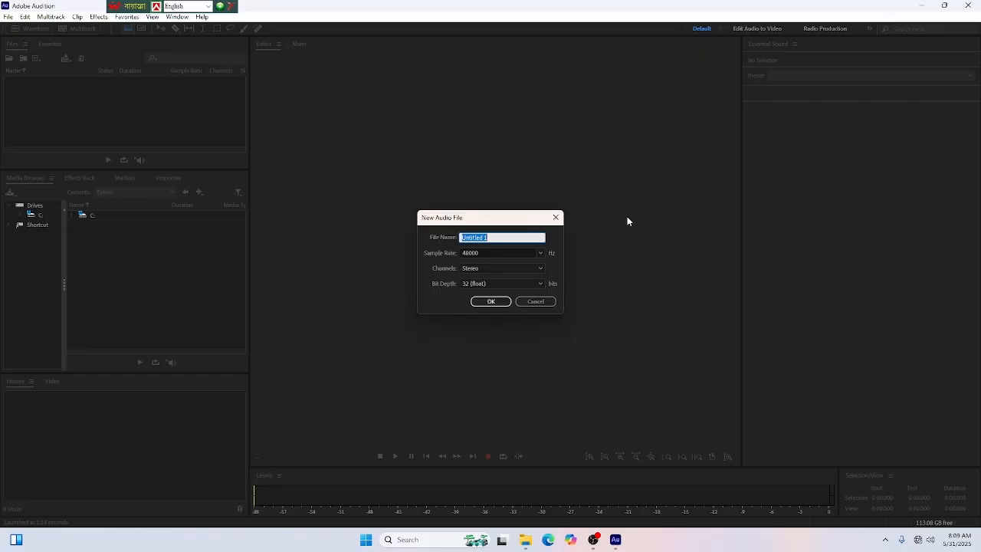
Create a new audio file named Adobe recording and start recording into it.
type("Adobe recording")
key("Return")
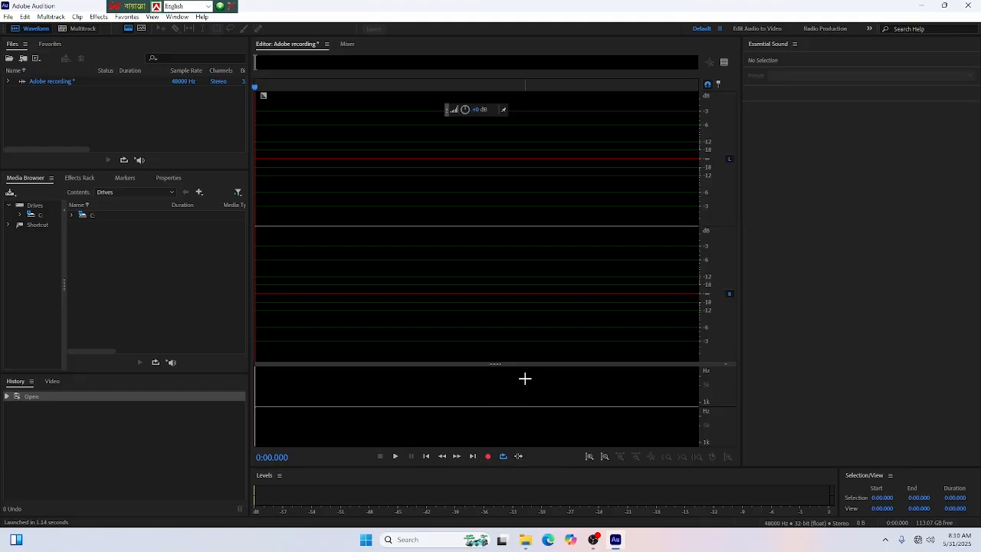
left_click(488, 456)
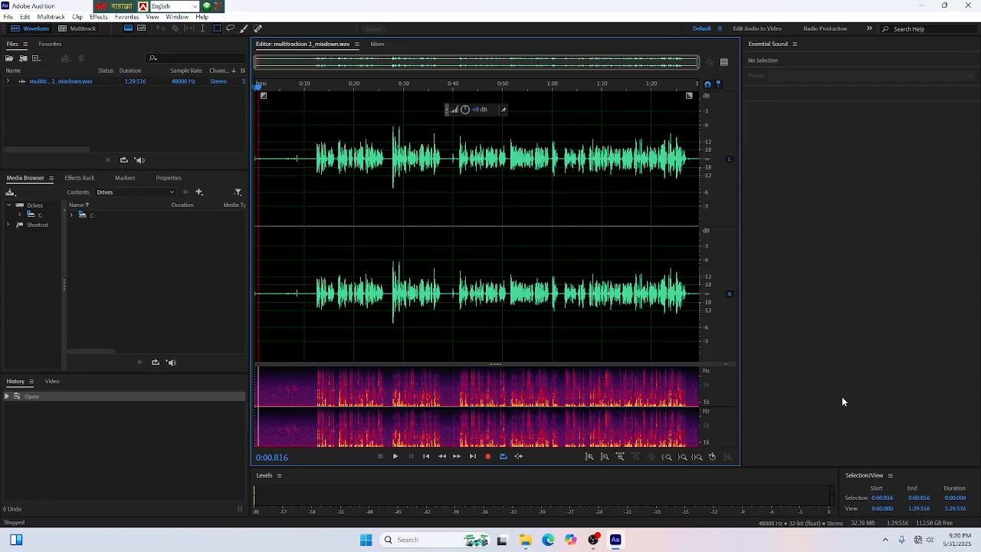
Open Noise Reduction on the quiet stretch from about 0:09.1 to 0:12.4, choose the Default preset and capture the noise print.
scroll(315, 75, "up", 4)
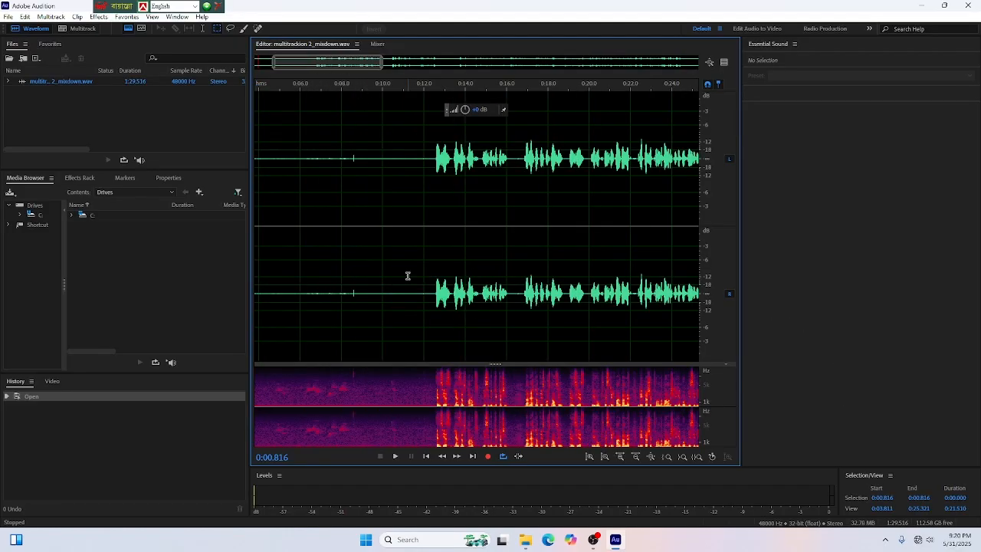
left_click_drag(423, 294, 363, 297)
left_click_drag(423, 230, 431, 229)
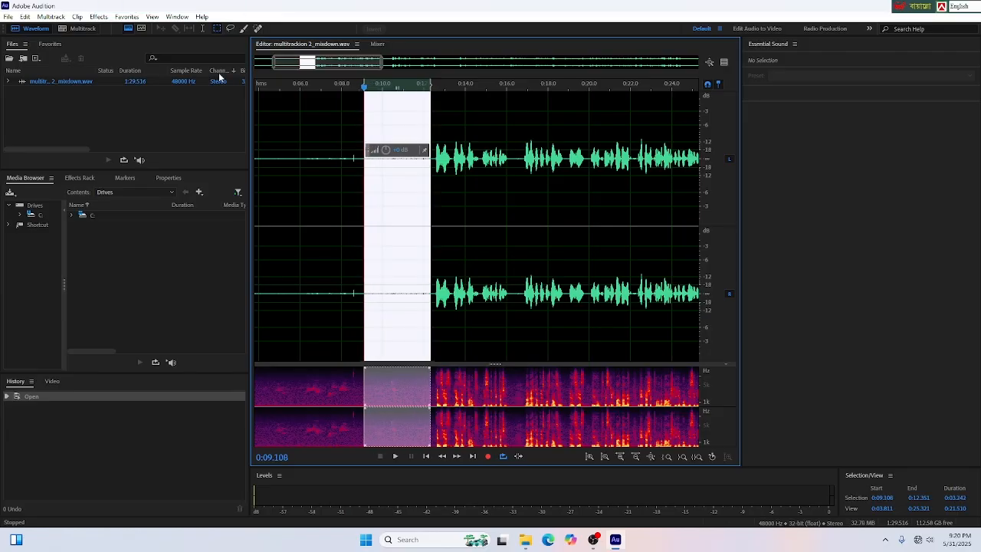
left_click(92, 18)
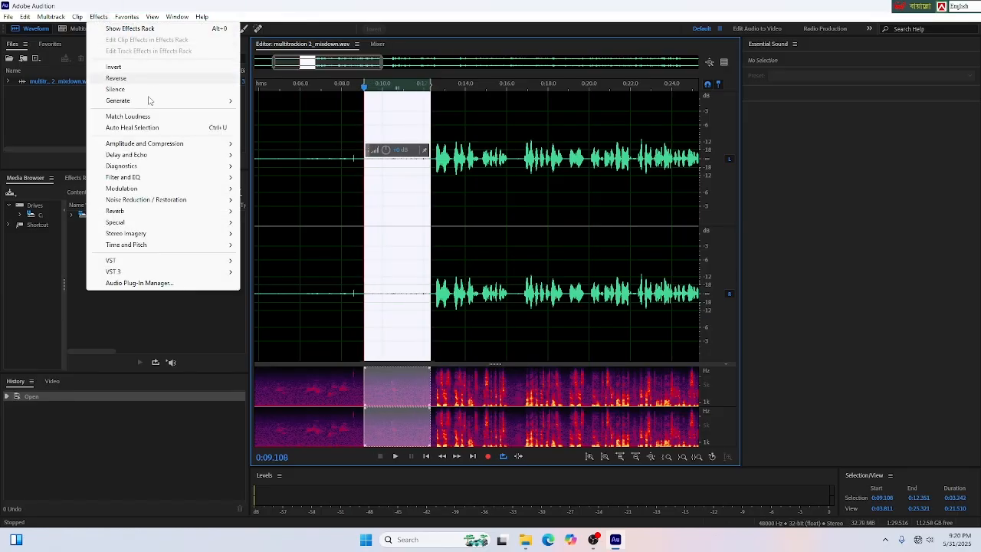
mouse_move(138, 201)
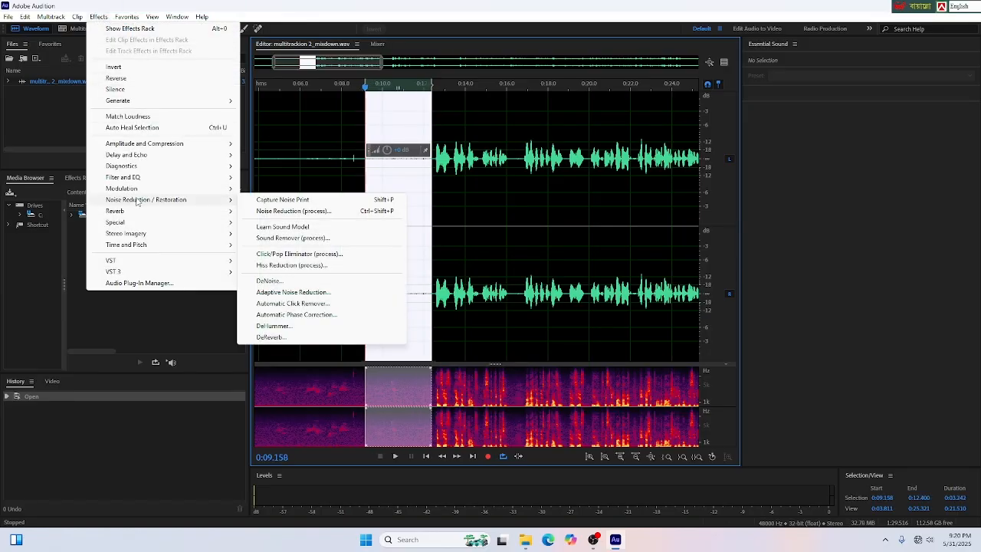
left_click(293, 211)
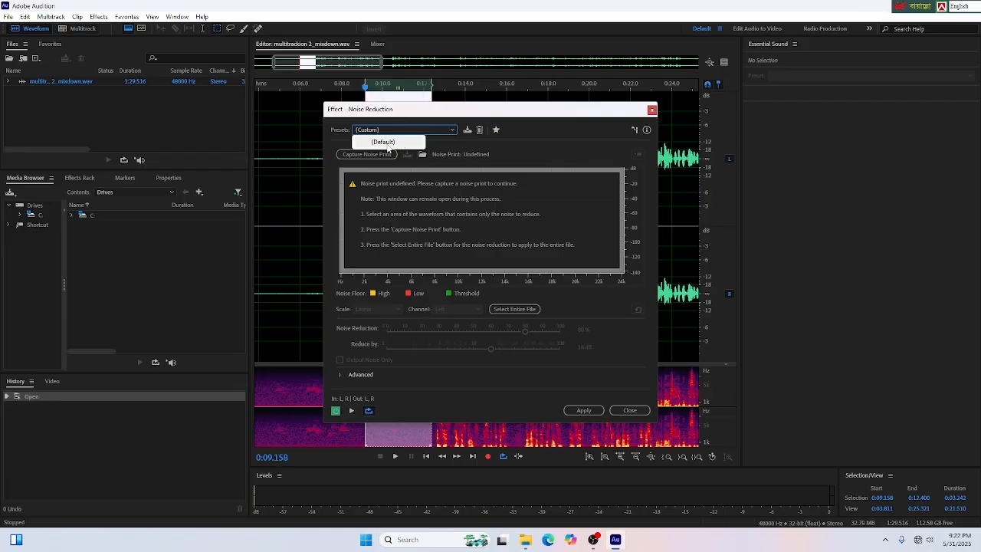
left_click(388, 145)
key("shift+p")
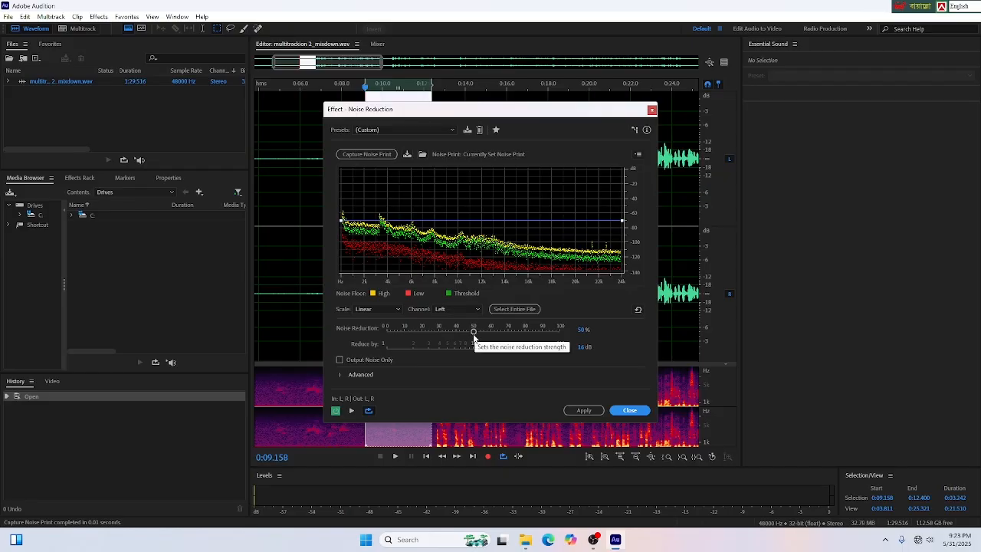
Set the noise reduction strength to 76%, preview it on the entire file and apply the effect.
left_click_drag(474, 335, 518, 337)
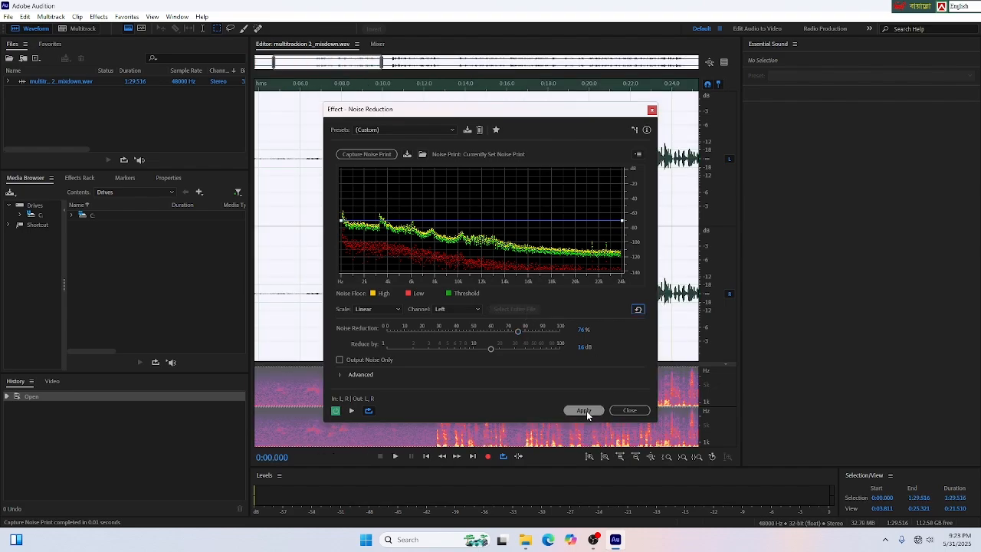
left_click(352, 412)
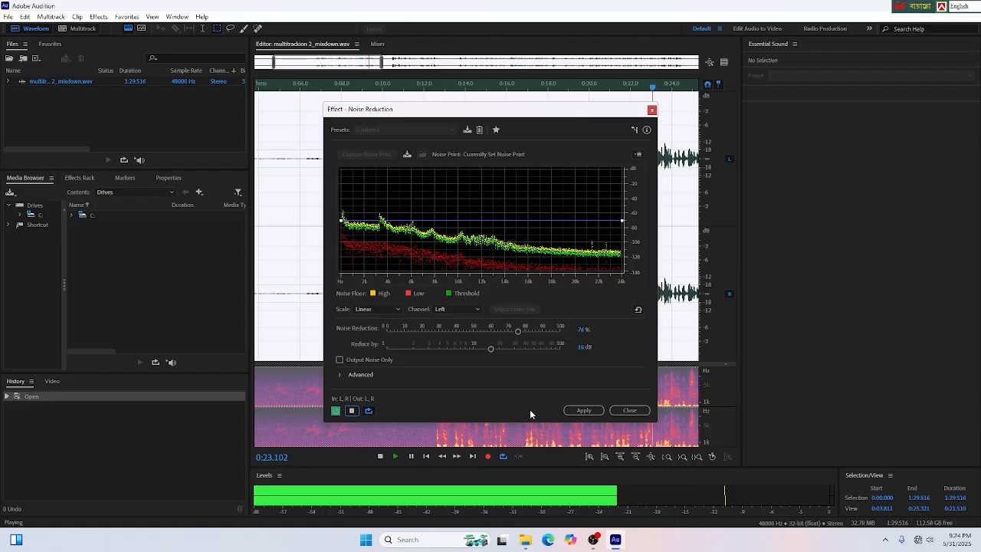
left_click(350, 409)
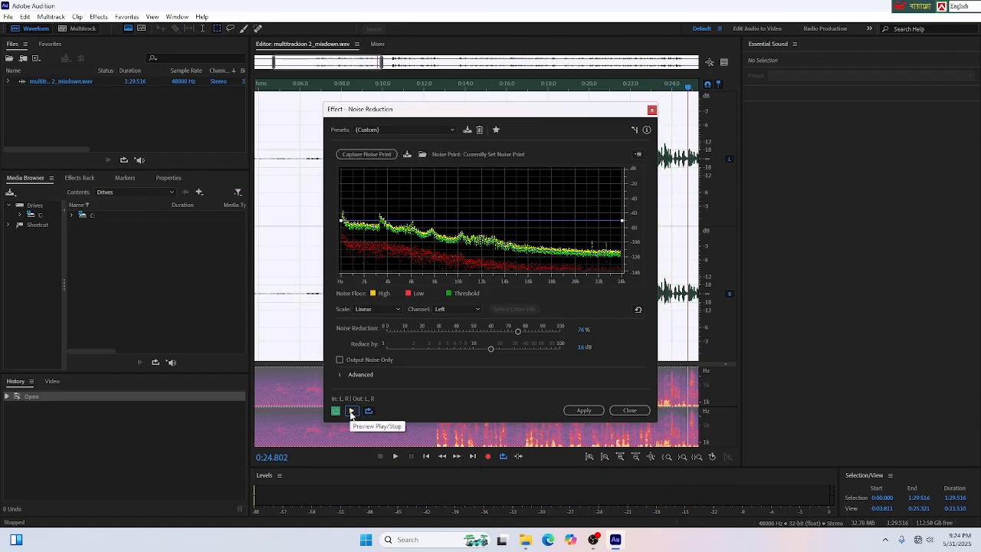
left_click(581, 410)
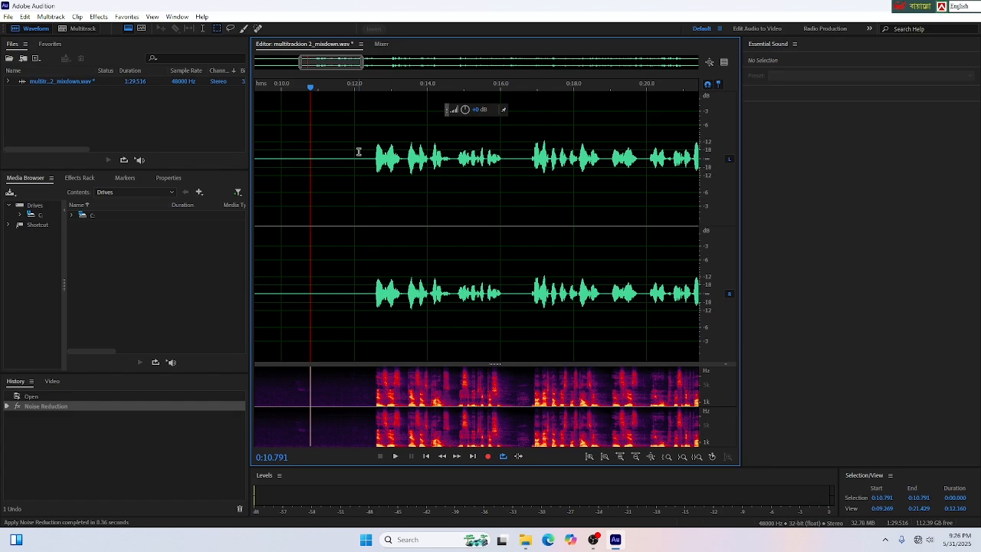
Open Noise Reduction on the pause from about 0:16.1 to 0:16.8, choose the Default preset and capture a new noise print.
left_click(518, 207)
scroll(516, 208, "up", 3)
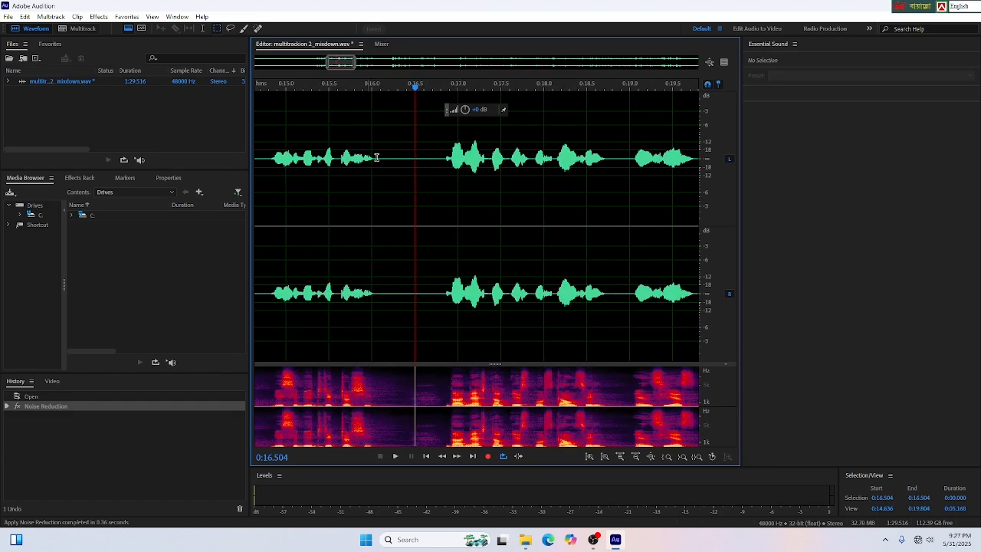
left_click_drag(437, 159, 384, 164)
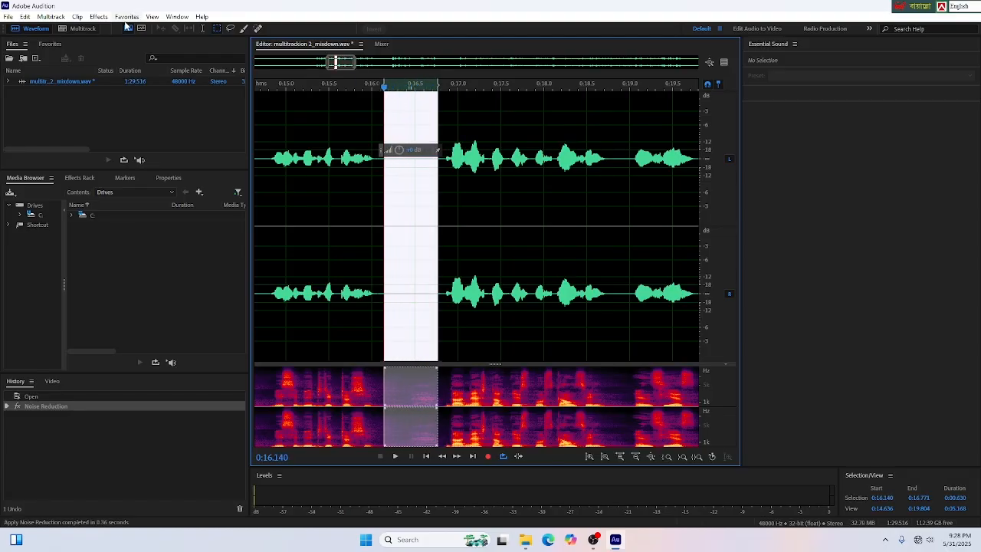
left_click(99, 17)
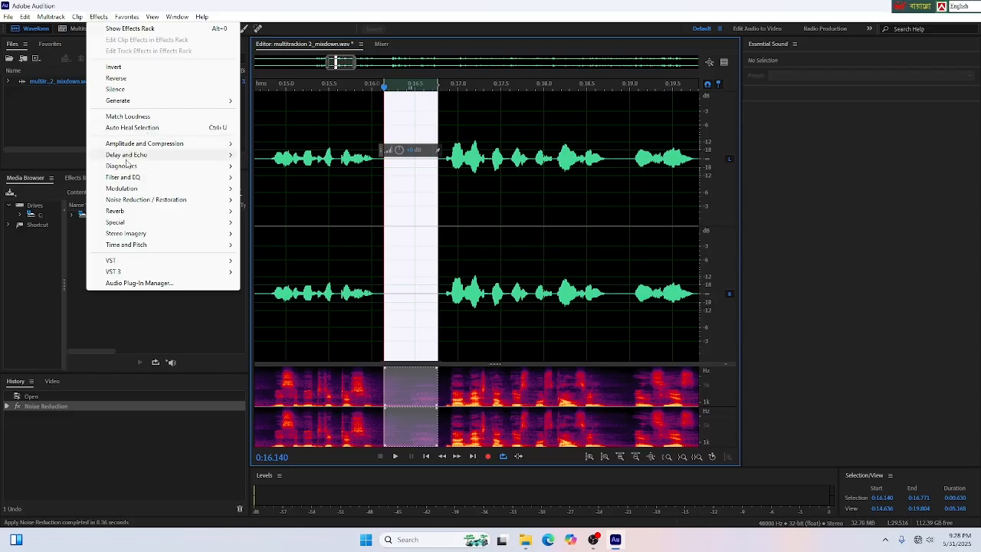
mouse_move(133, 203)
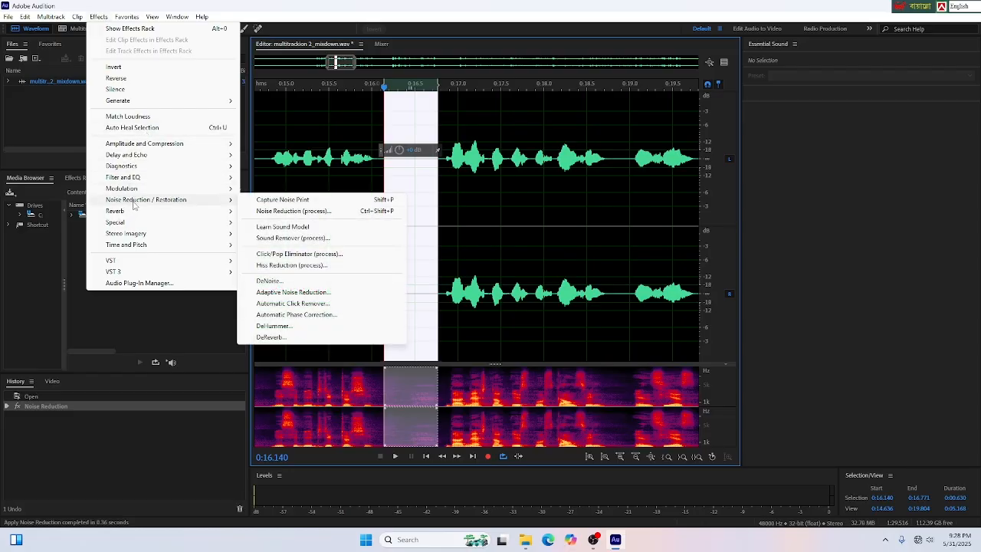
left_click(276, 213)
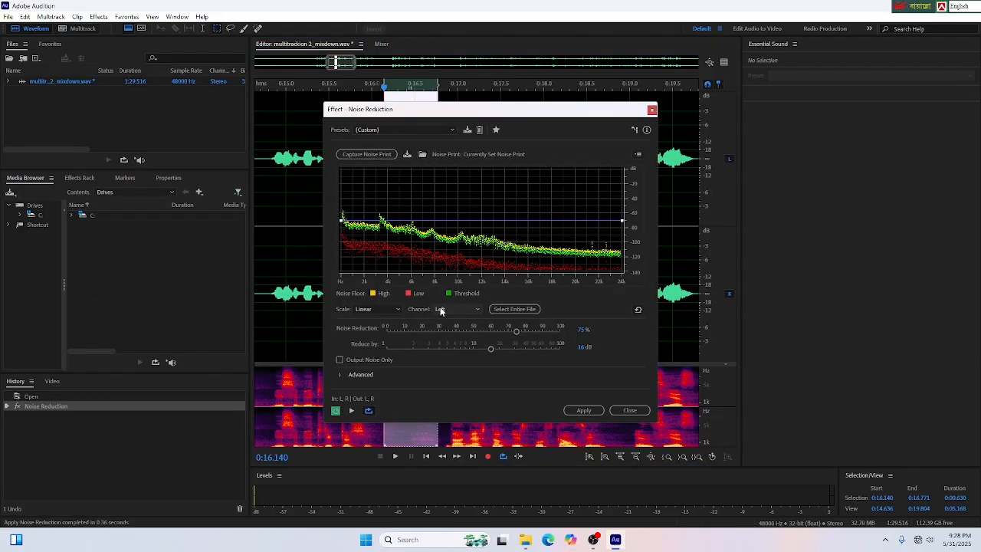
scroll(381, 135, "up", 1)
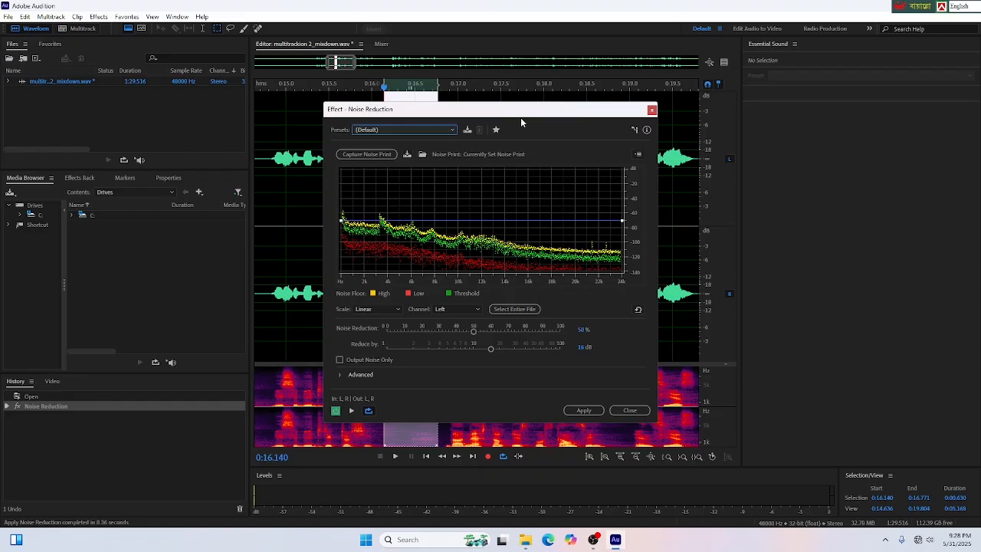
left_click(385, 157)
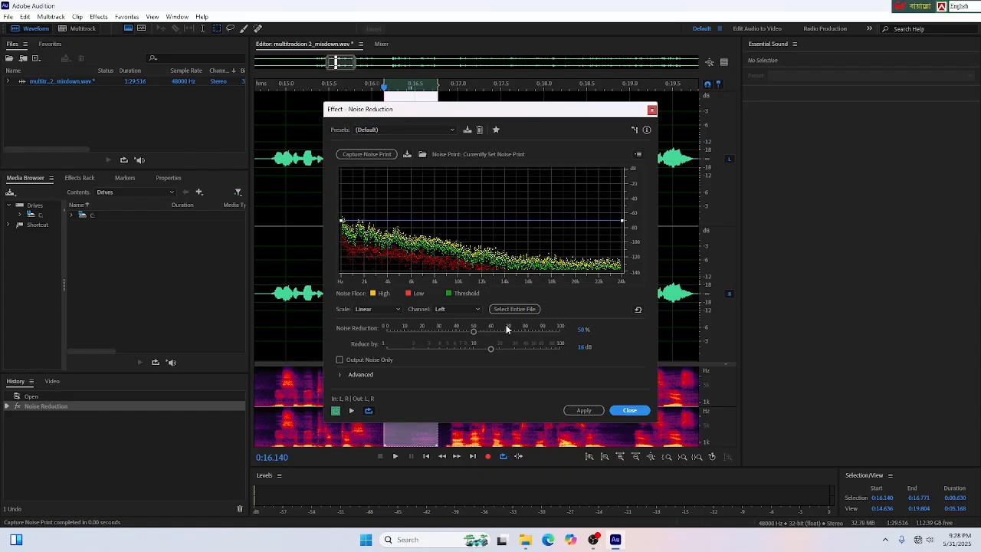
Switch the noise print channel to Right and set the noise reduction strength to 79%.
left_click(470, 311)
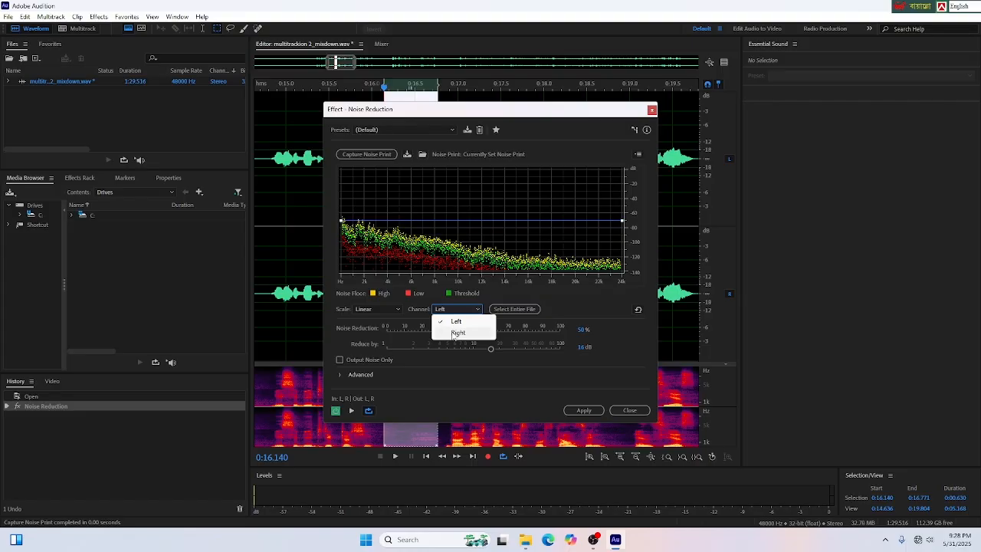
left_click(458, 332)
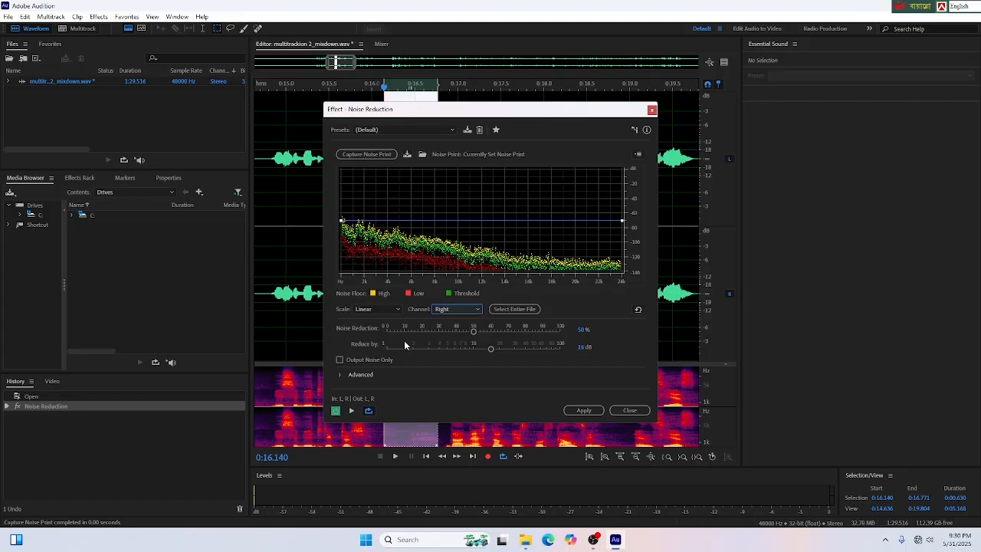
left_click_drag(474, 334, 526, 341)
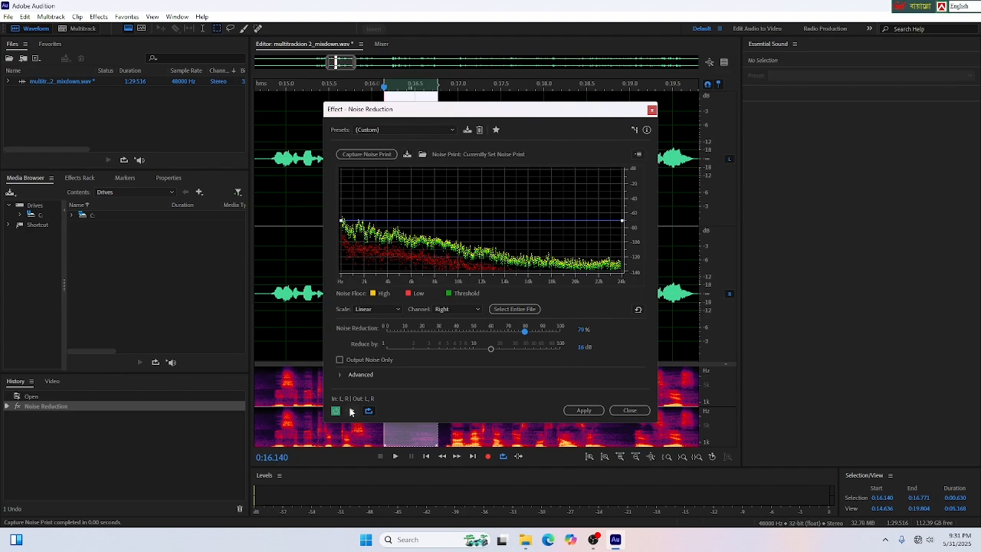
Select the entire file, preview it with the noise reduction strength at 80% and apply the effect.
left_click(351, 412)
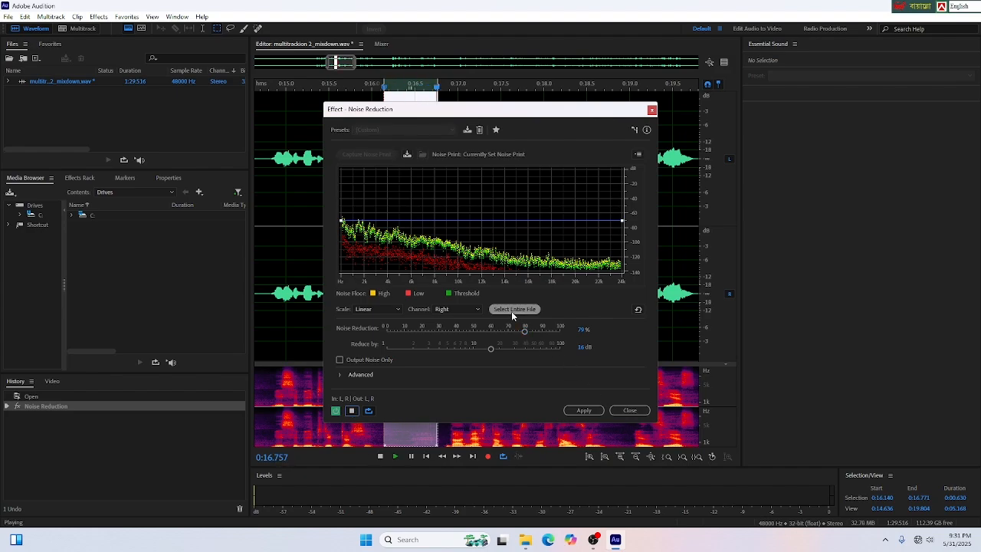
left_click(511, 310)
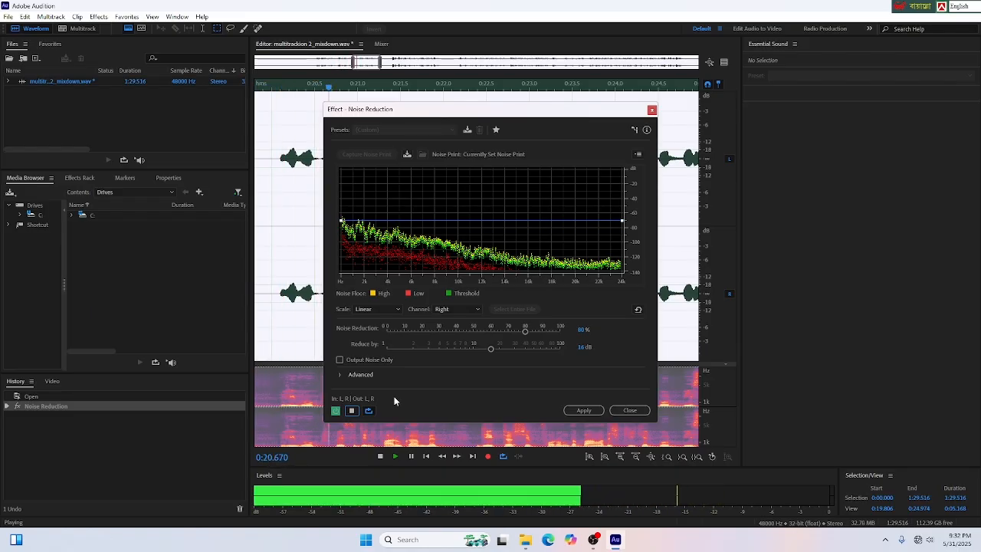
left_click(353, 411)
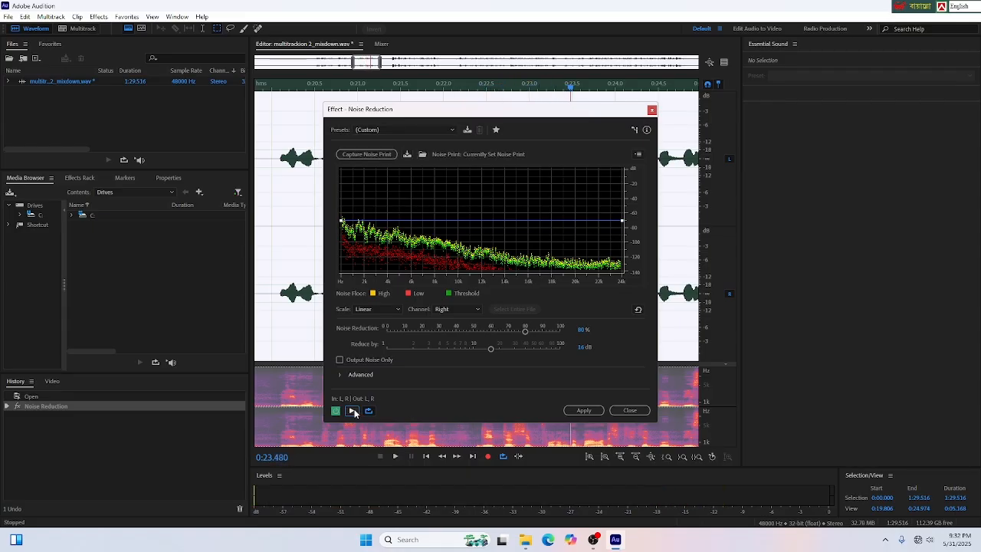
left_click(584, 411)
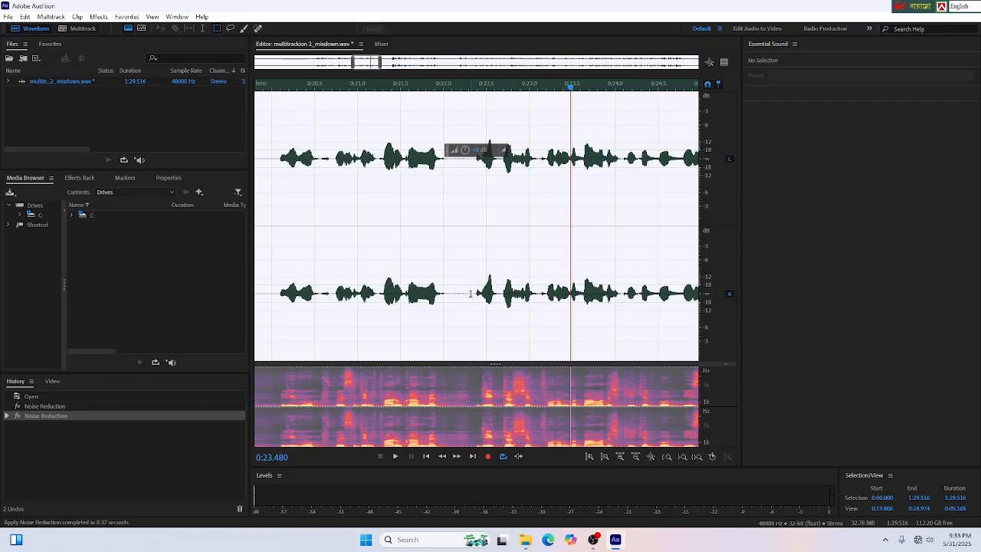
In Graphic Equalizer (20 Bands), set 2.8k to 5.4, 4k to 8, 5.6k to 10, 8k to 12.8, 11.3k to 17.2, 16k to 7.2, >22k to -1.4.
left_click(529, 229)
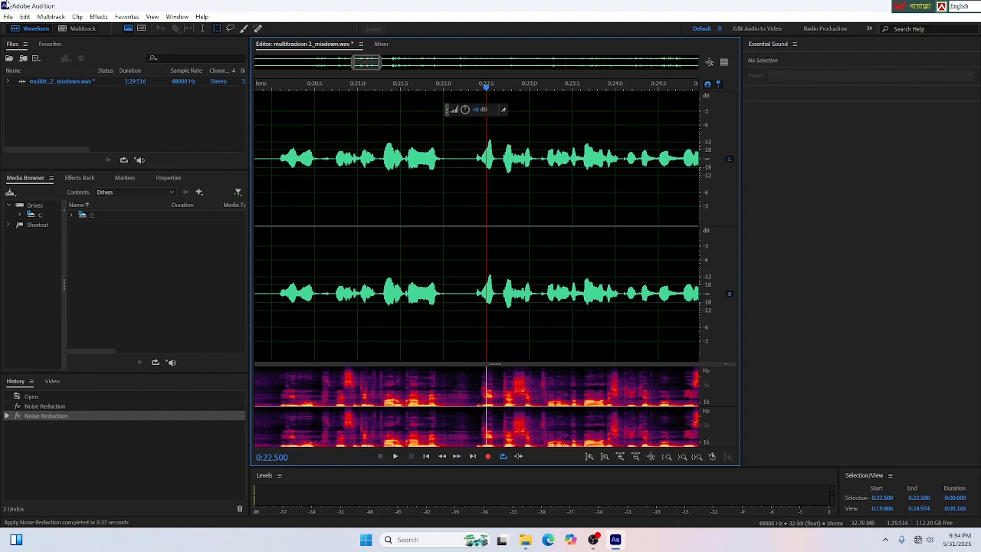
left_click(106, 17)
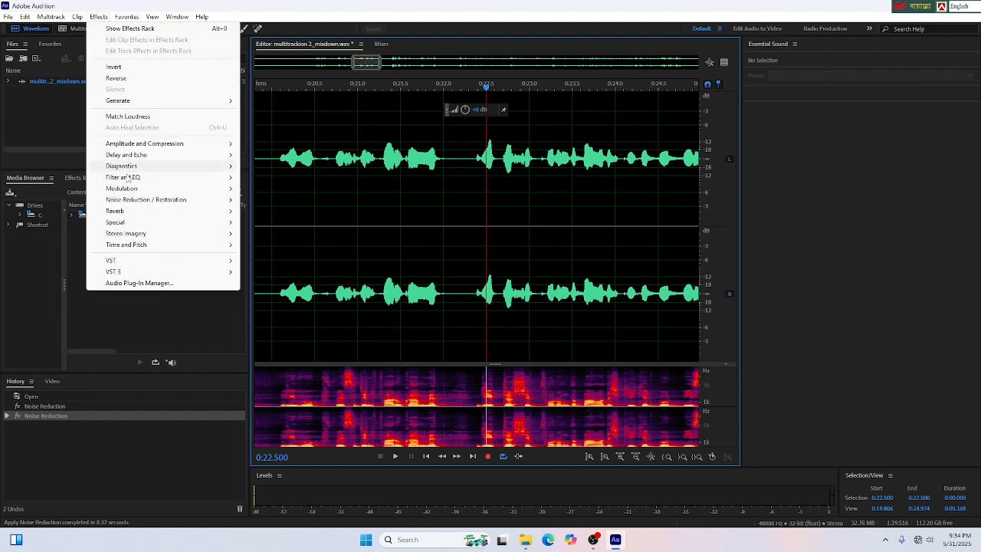
mouse_move(127, 178)
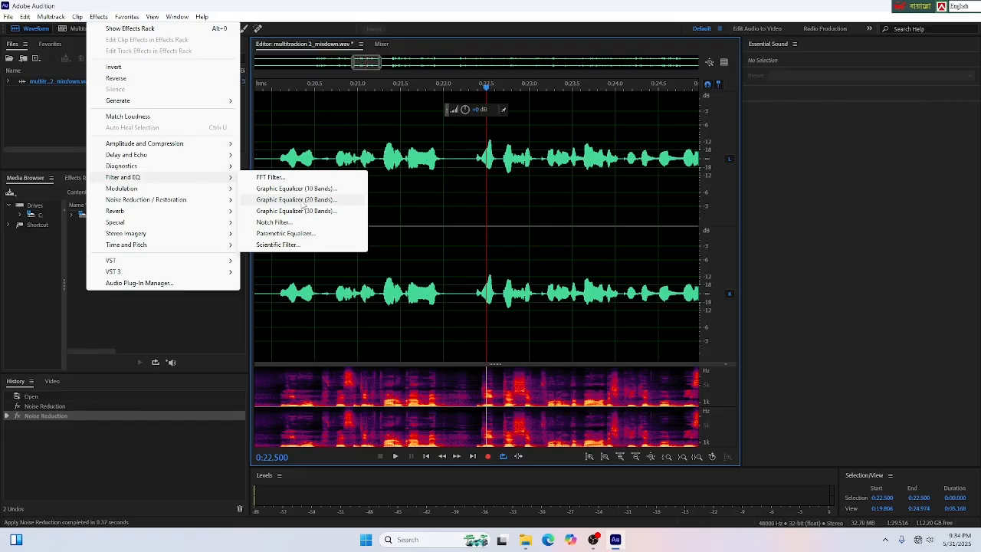
left_click(303, 201)
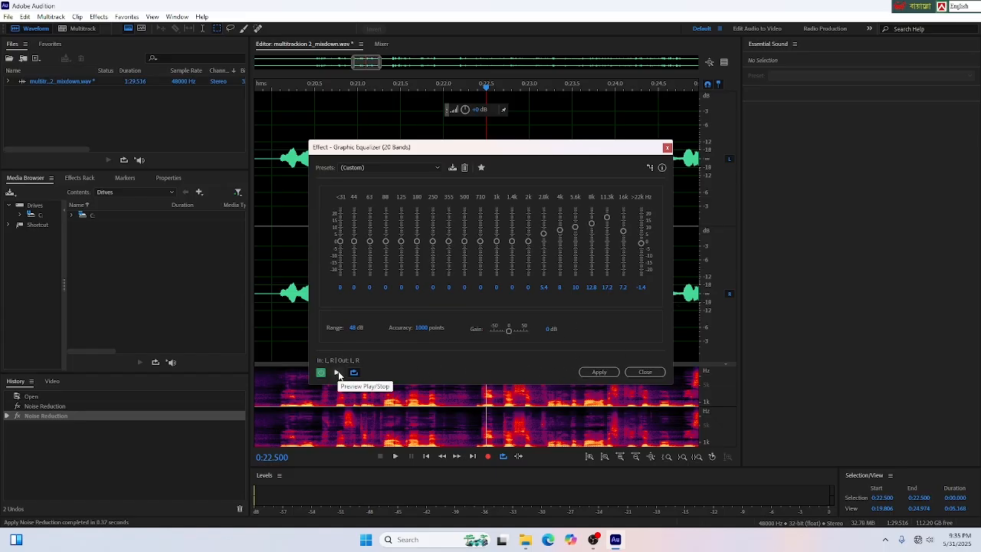
Preview the recording with the 20-band equalizer settings, stop playback and apply the effect.
left_click(338, 373)
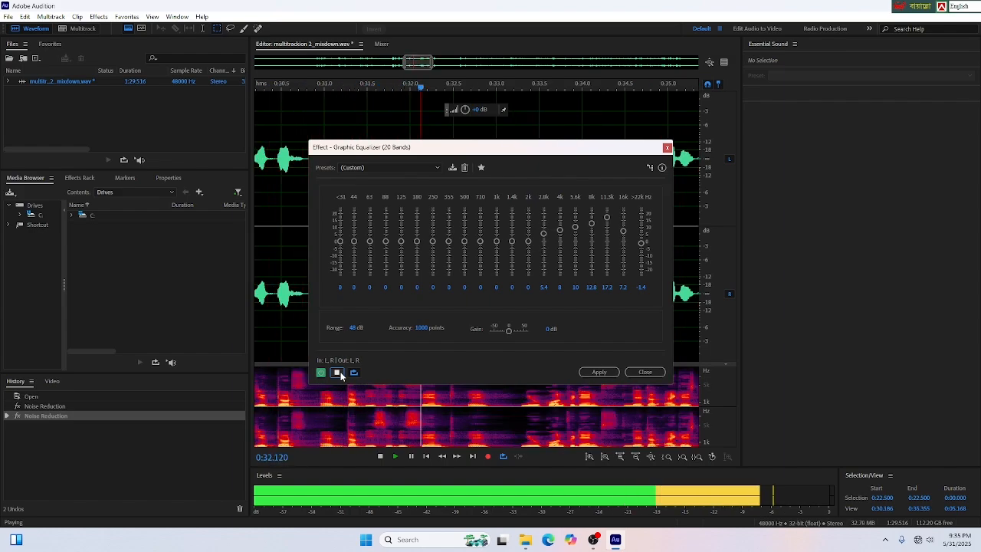
left_click(338, 372)
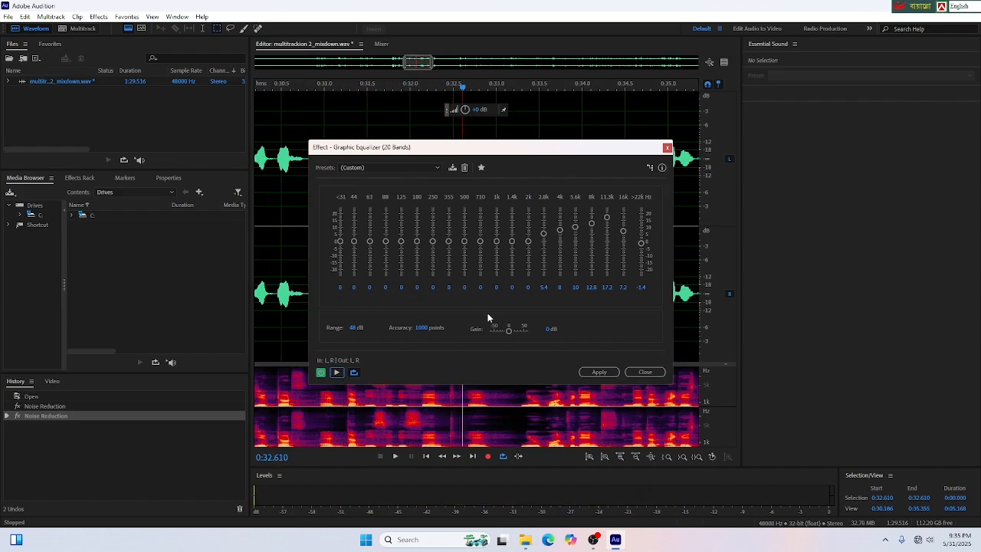
left_click(597, 371)
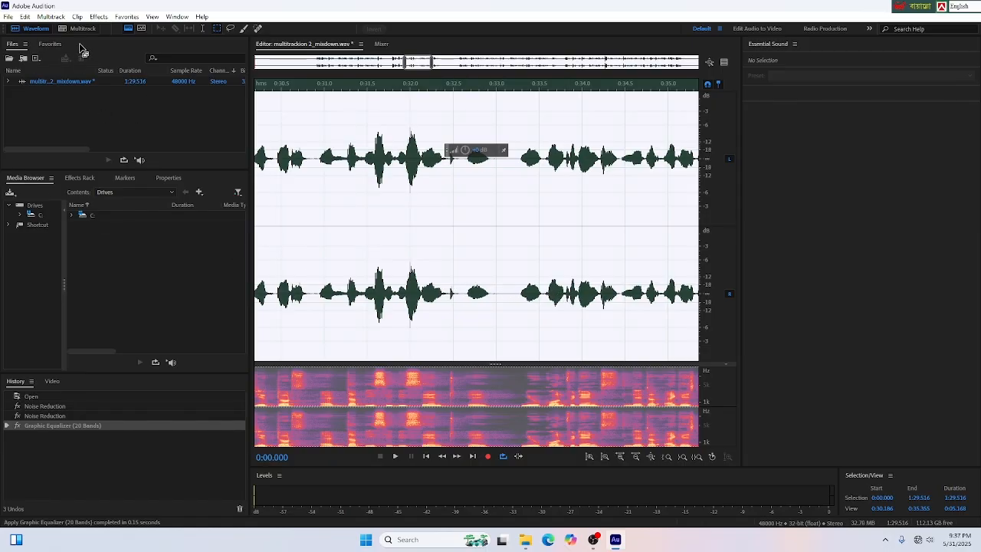
Apply a Parametric Equalizer to the whole recording with 14.7 dB at 40 Hz, -3.3 dB at 800 Hz and 8.6 dB at 18000 Hz.
left_click(98, 17)
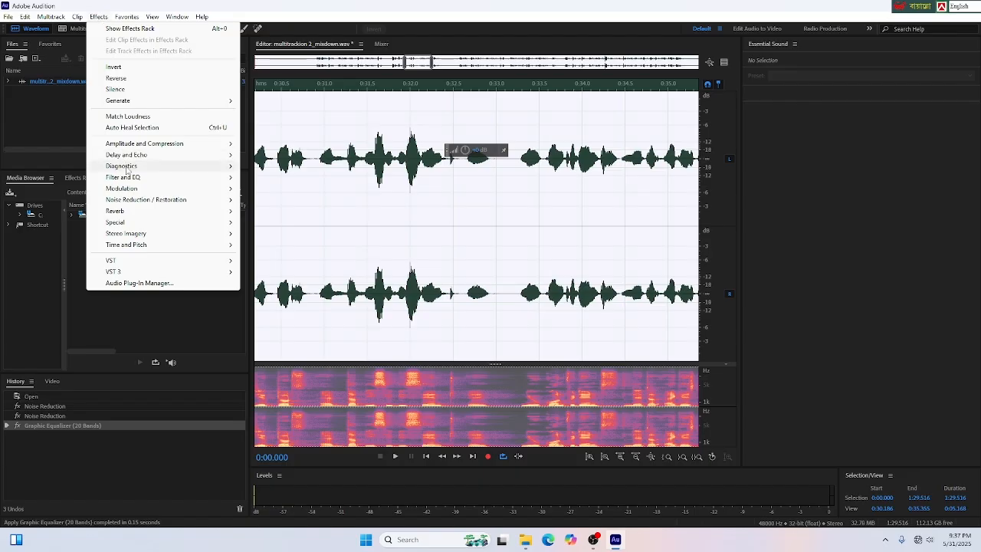
mouse_move(128, 179)
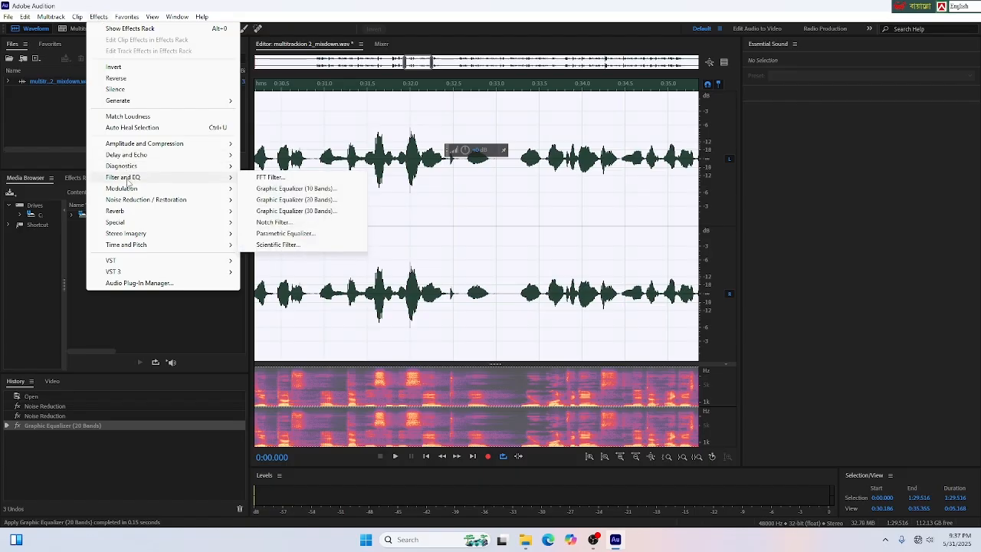
left_click(299, 234)
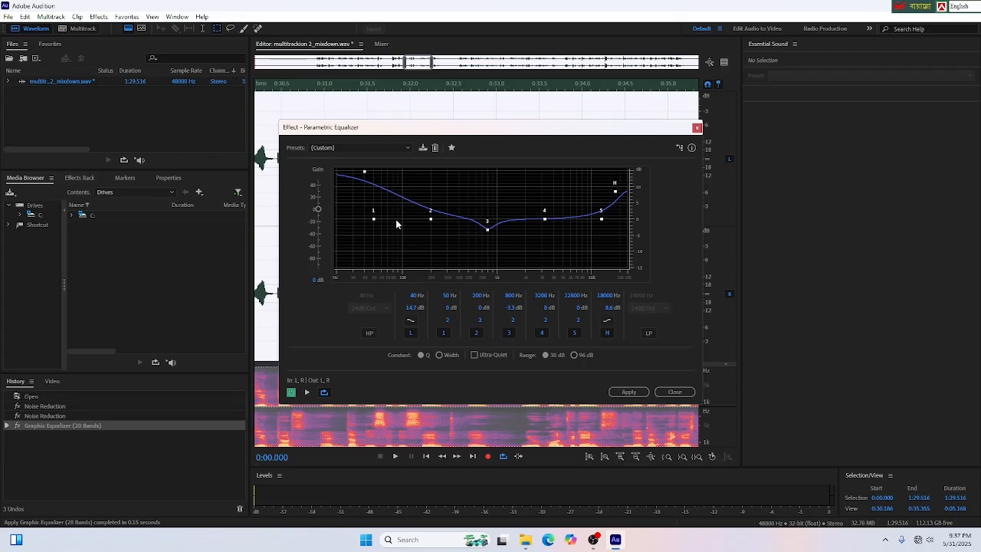
left_click(627, 391)
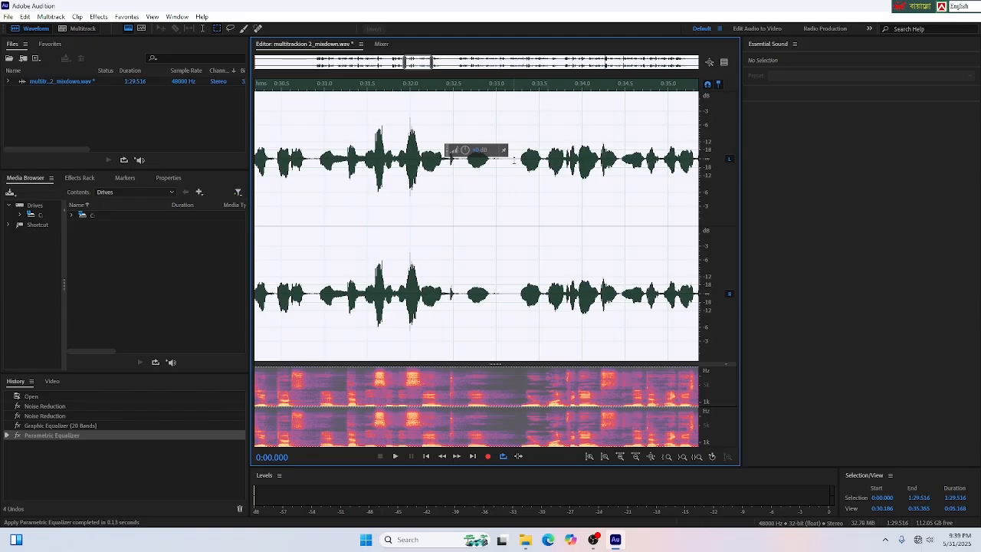
Clear the selection and apply the Single-band Compressor with threshold -15 dB, ratio 12, attack 10 ms, release 100 ms and output gain 0 dB.
left_click(514, 160)
left_click(98, 16)
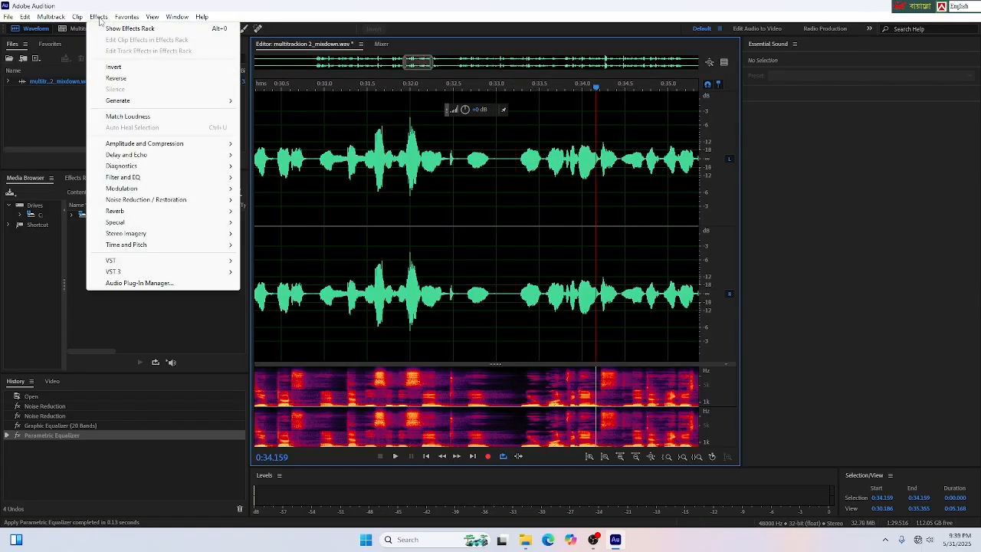
mouse_move(131, 147)
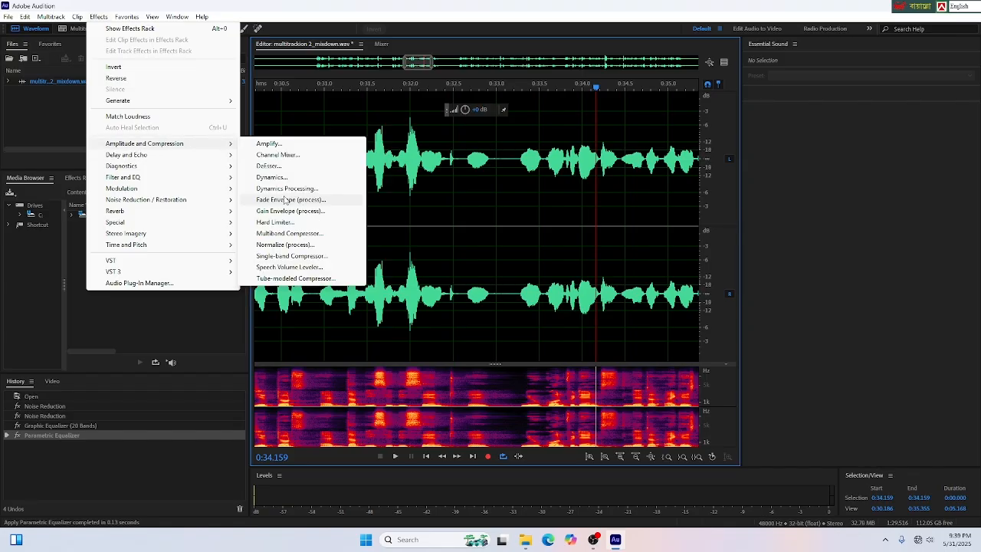
left_click(280, 256)
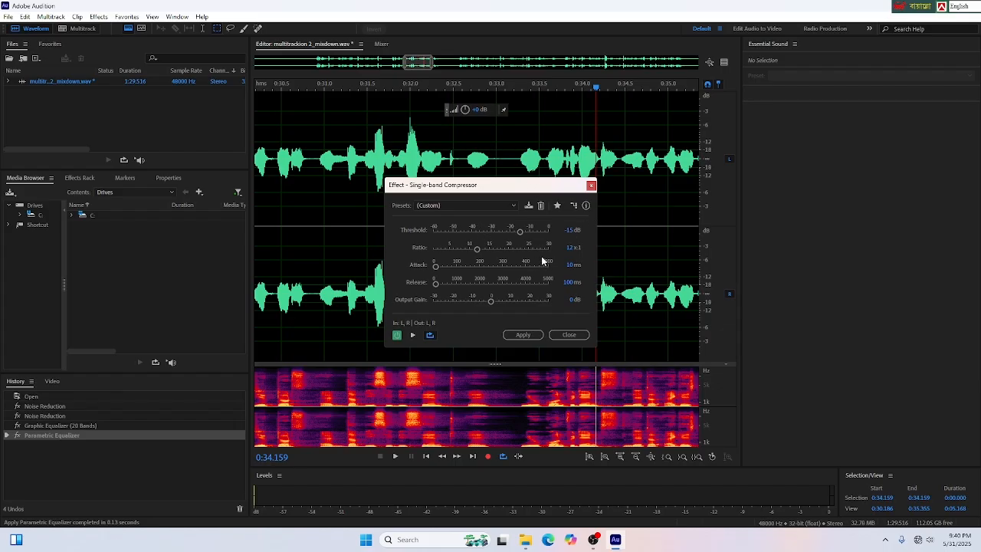
left_click(518, 336)
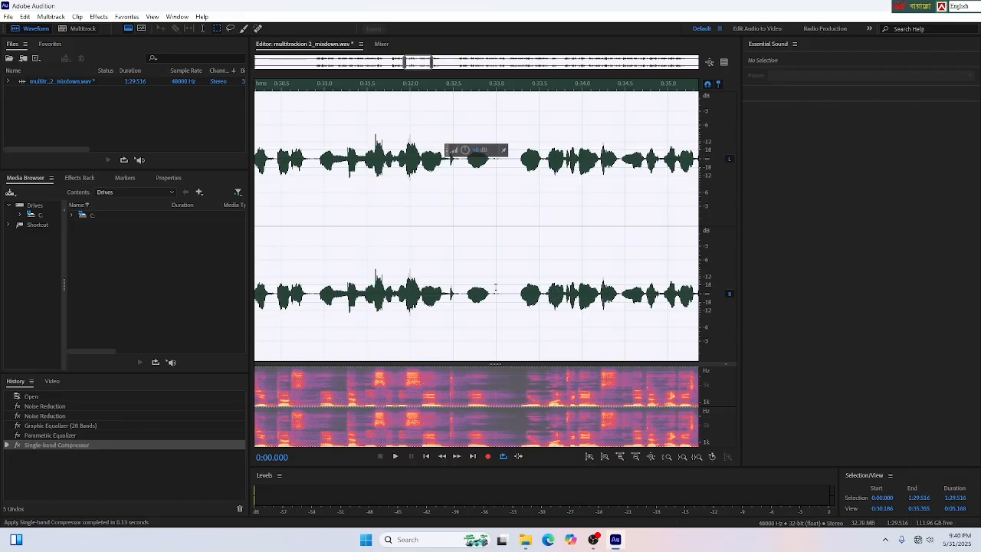
Play back the compressed recording from about 0:33, restarting and pausing it to check the sound.
left_click(512, 159)
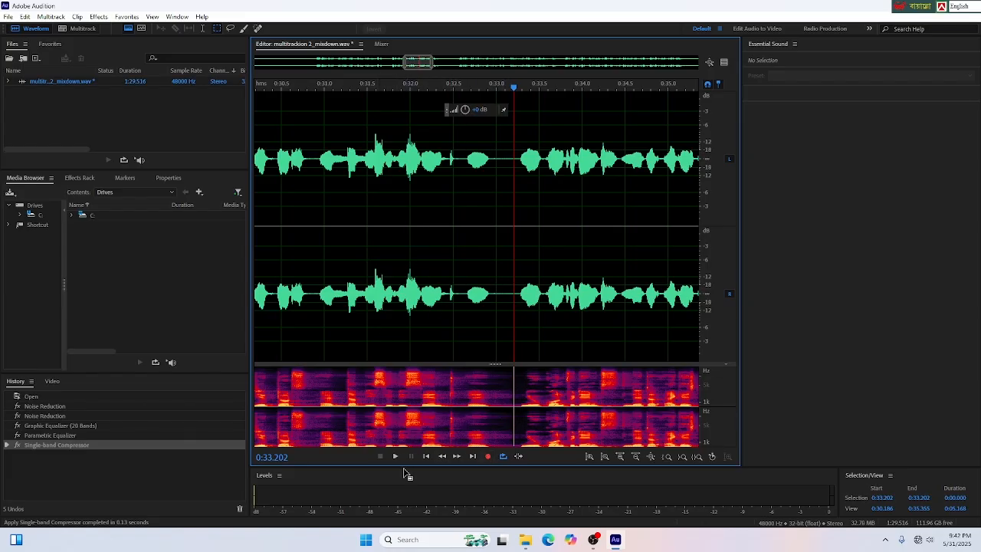
left_click(395, 456)
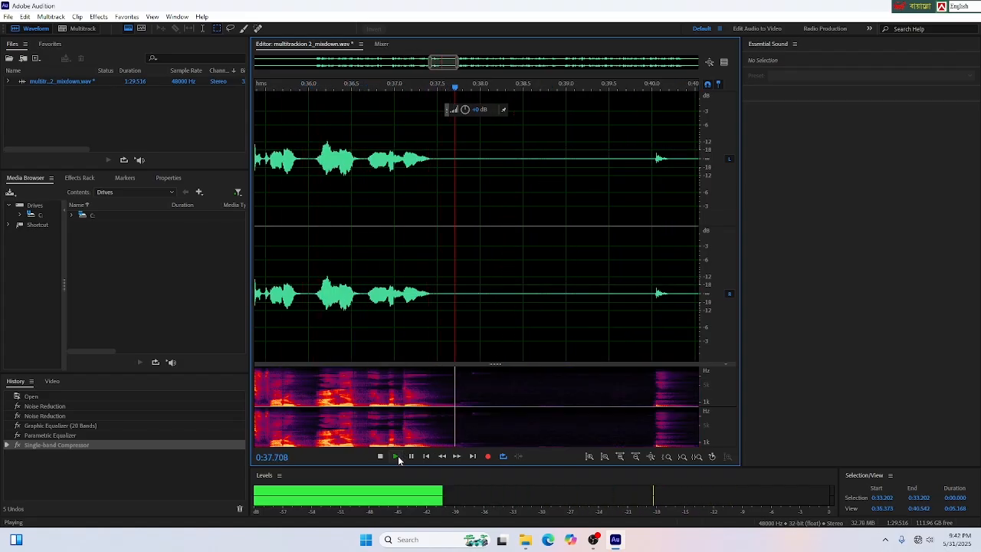
left_click(395, 457)
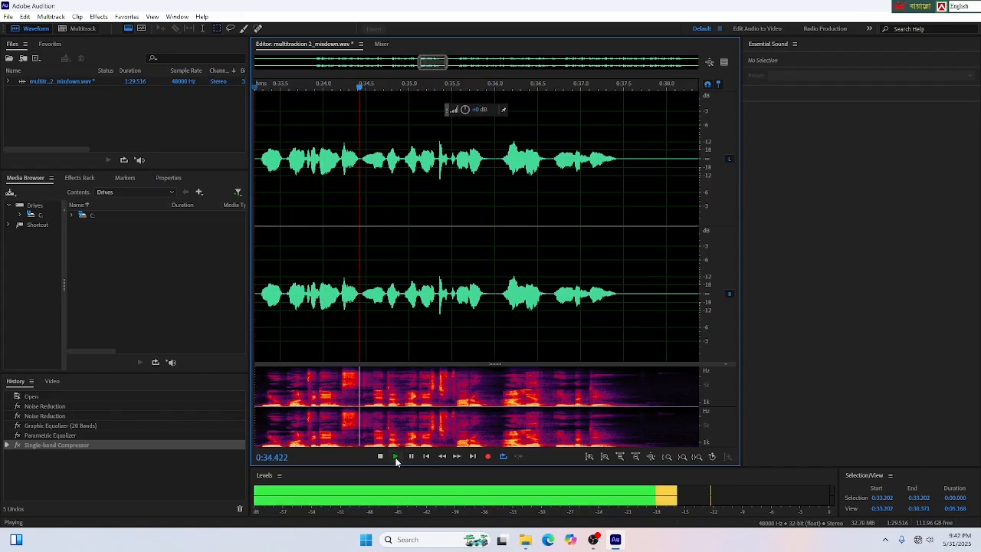
key("space")
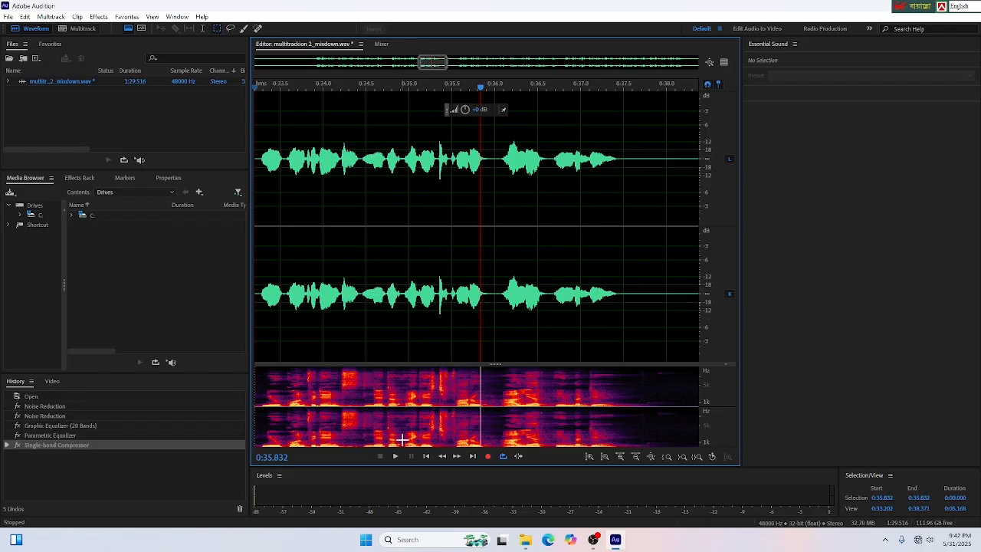
key("space")
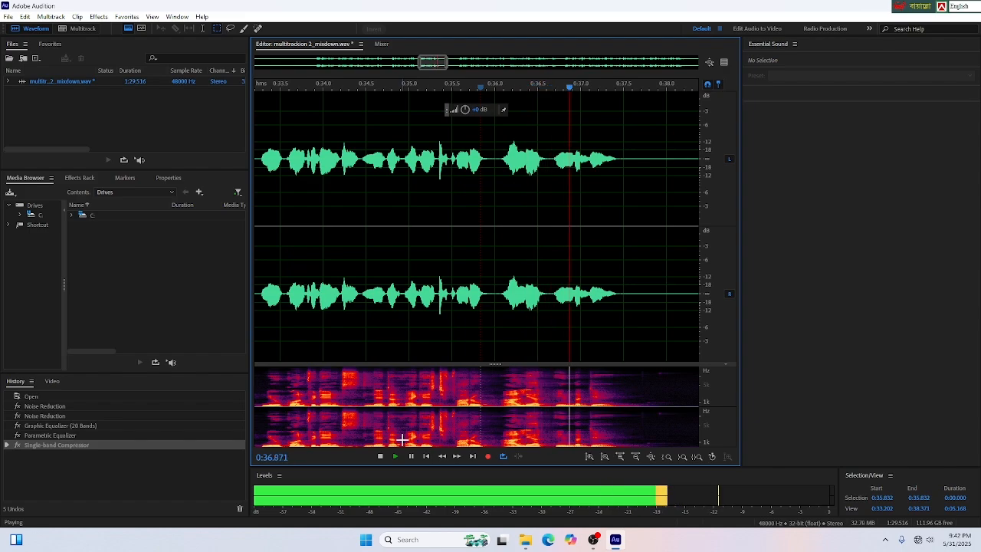
key("space")
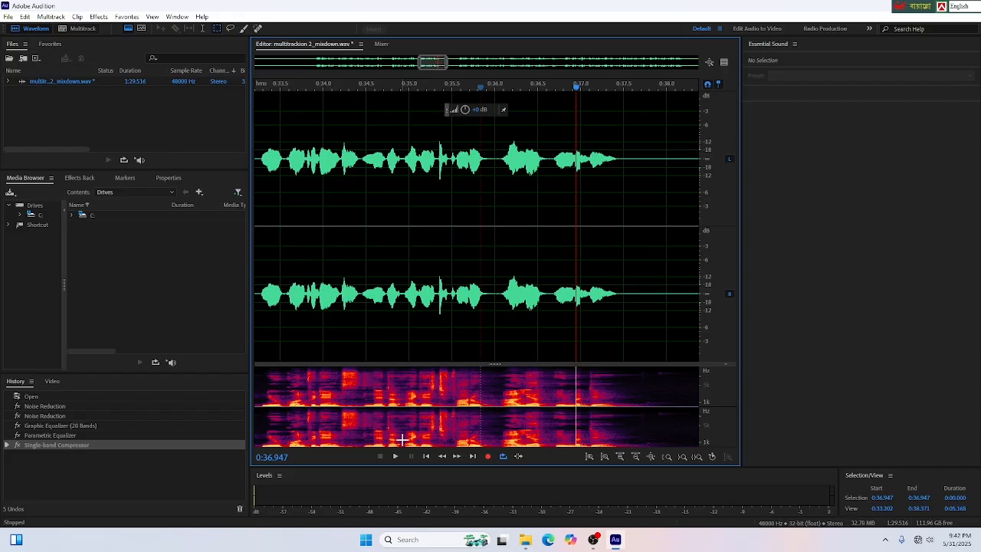
Normalize the entire recording in dB with all channels treated equally, and play back the result.
key("ctrl+a")
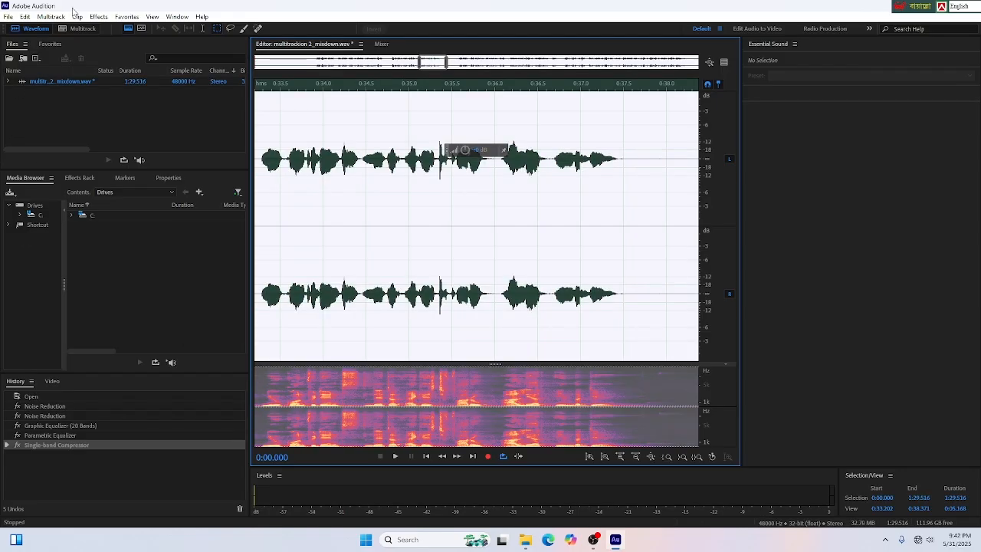
left_click(98, 16)
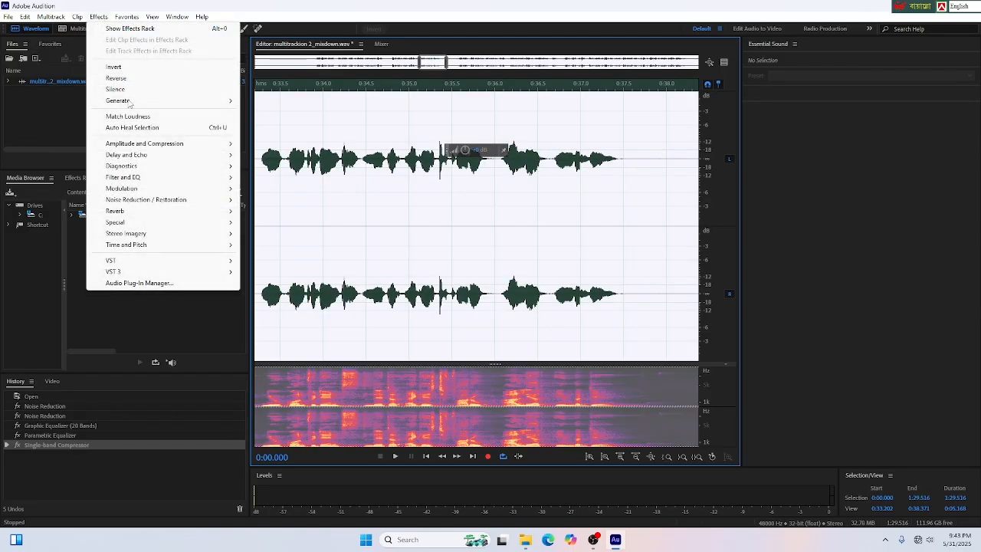
mouse_move(127, 146)
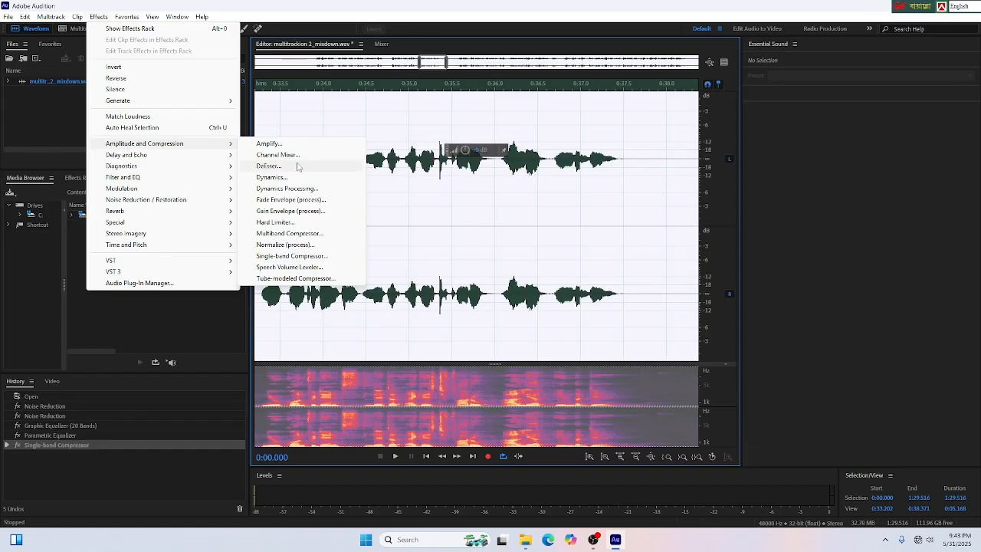
left_click(284, 246)
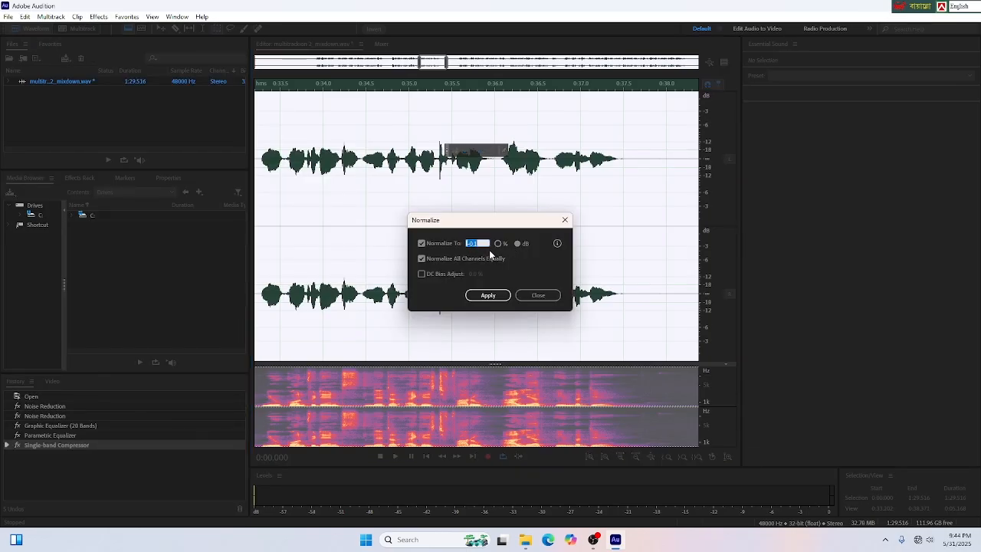
left_click(484, 297)
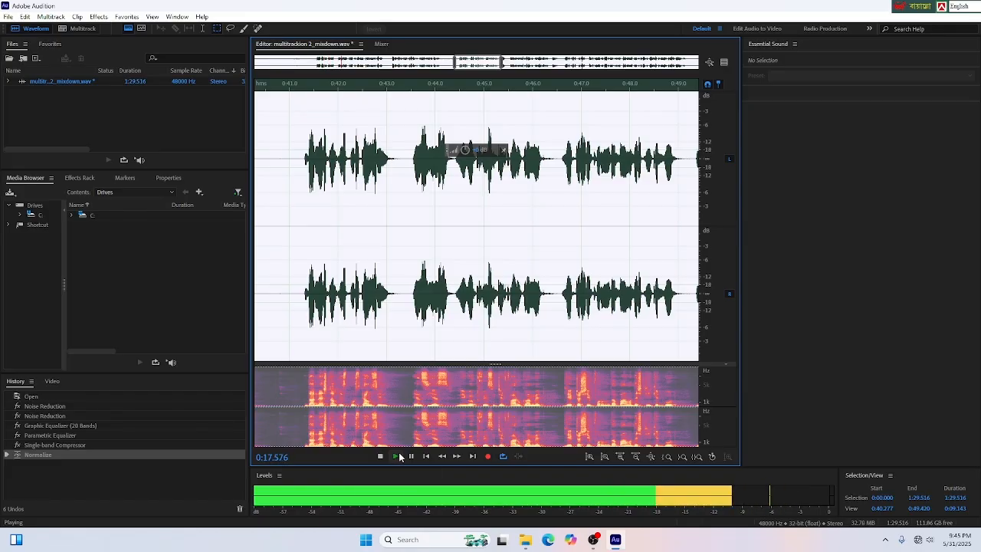
left_click(396, 457)
Select the silent gap from about 1:01.5 to 1:02.4 and open the Noise Reduction process for it.
scroll(536, 192, "down", 3)
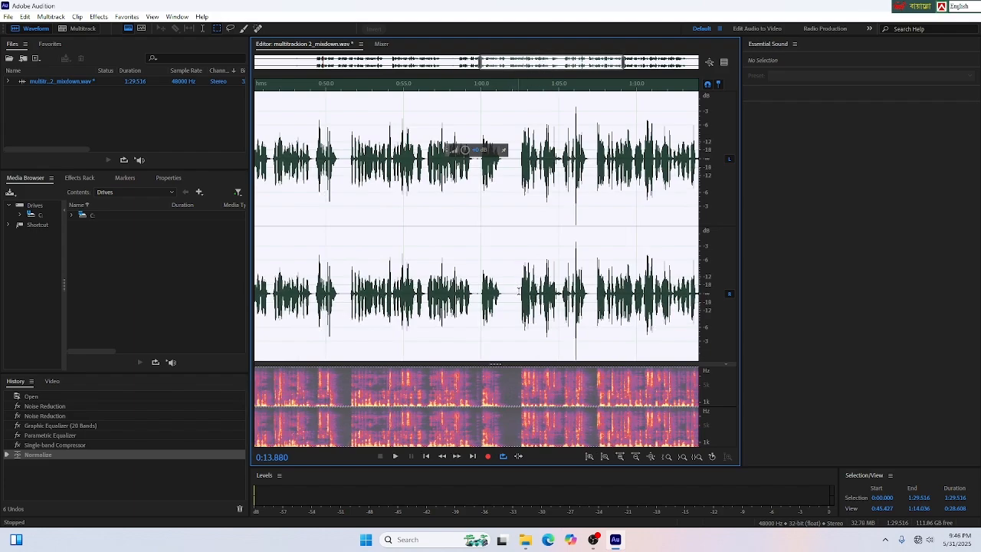
left_click(518, 295)
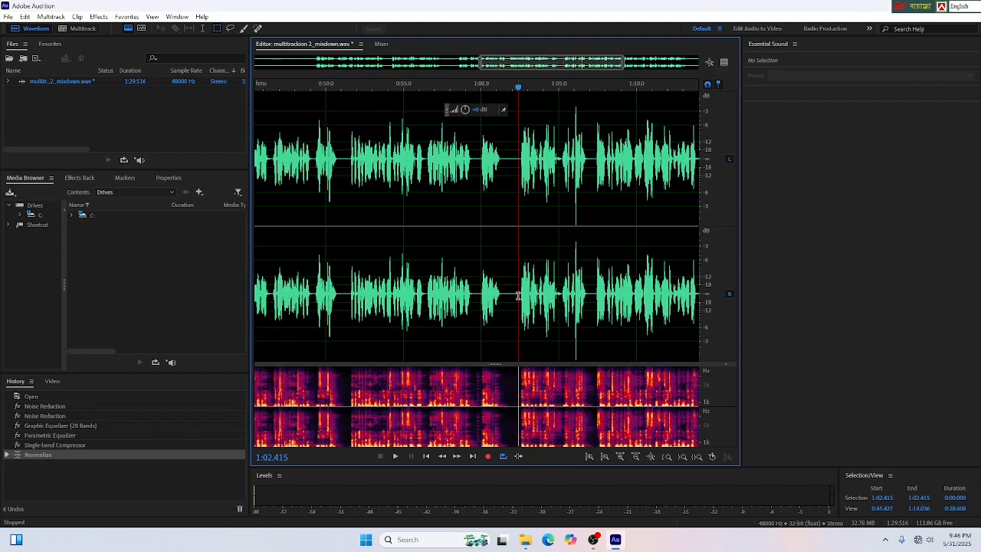
left_click_drag(518, 295, 502, 296)
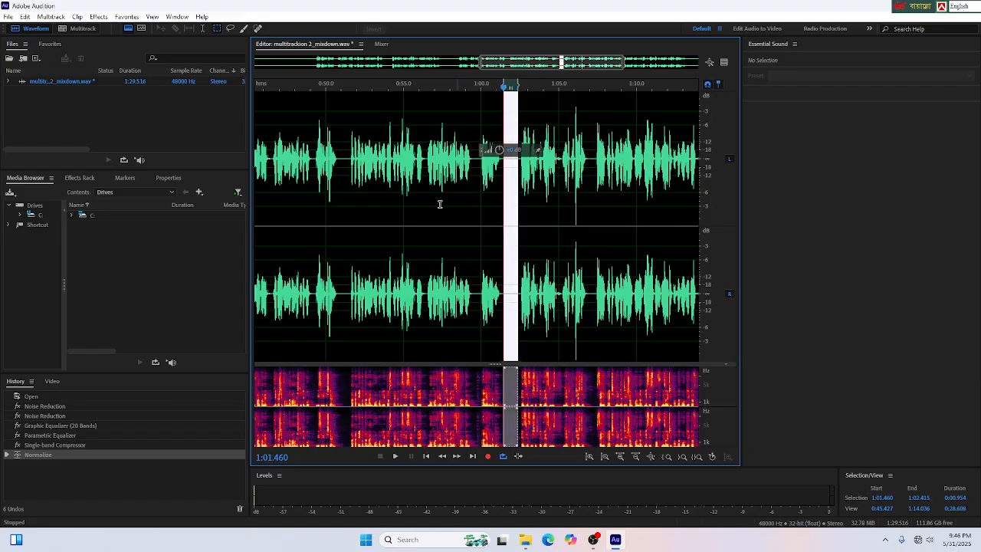
left_click(98, 17)
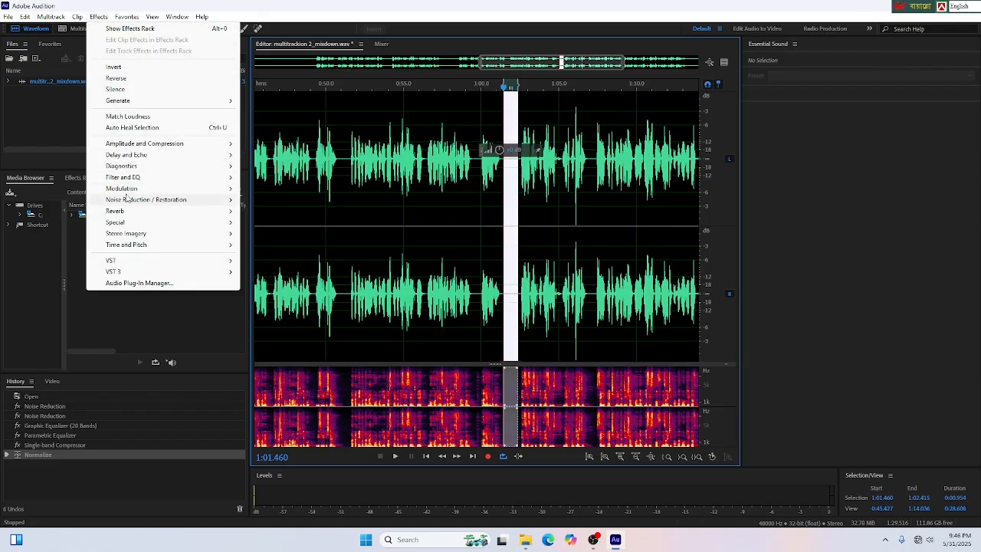
mouse_move(129, 202)
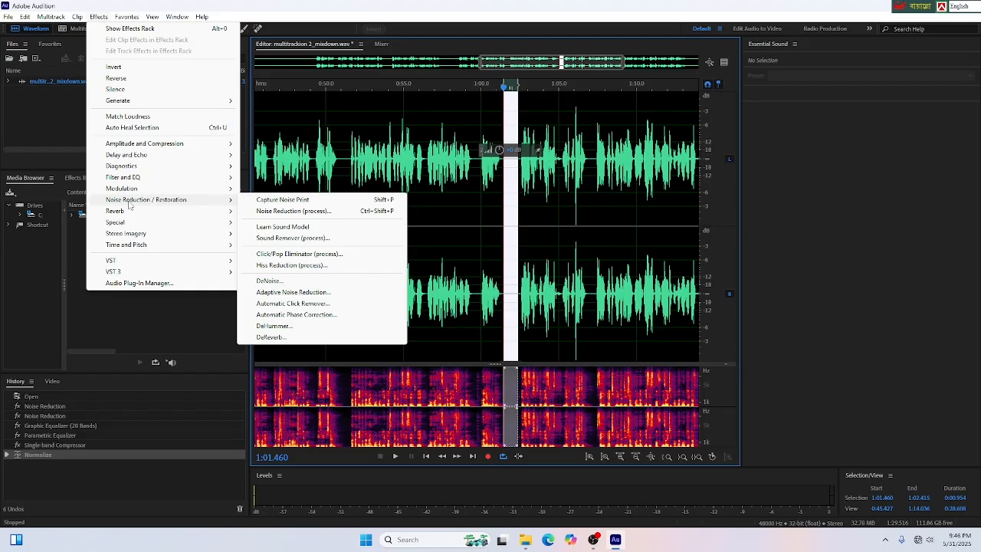
left_click(287, 212)
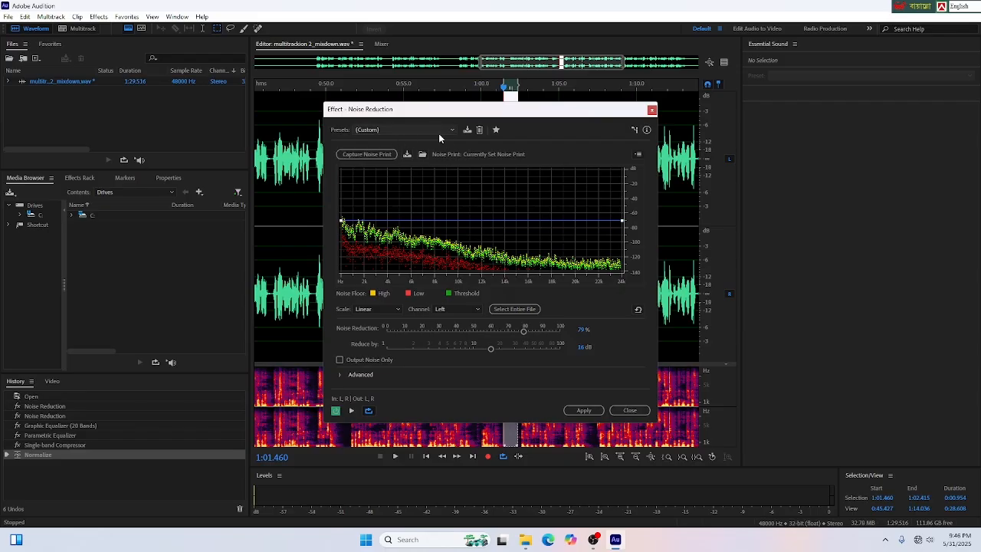
Load the Default noise reduction preset, select the entire file, set the noise reduction strength to 90% and apply the effect.
left_click(439, 131)
left_click(388, 142)
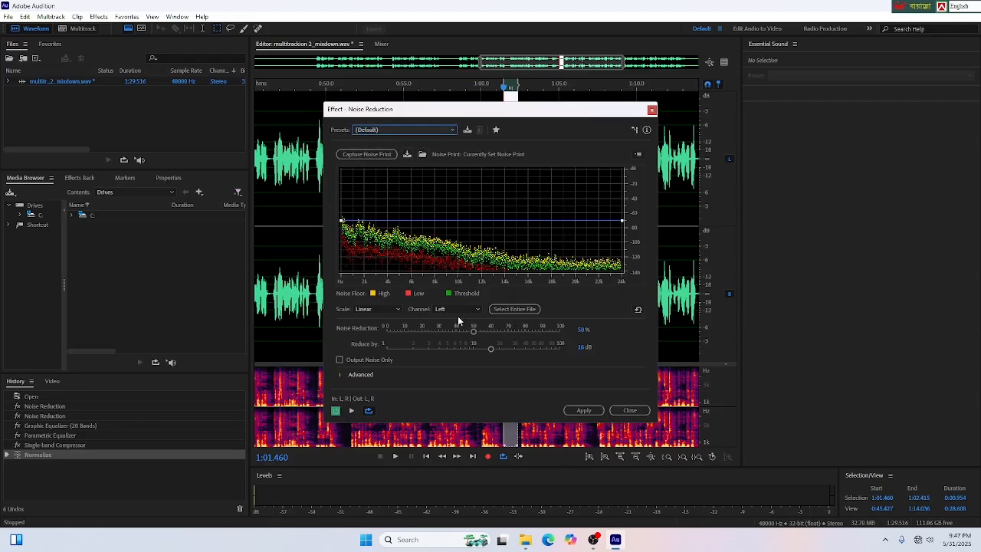
left_click(514, 310)
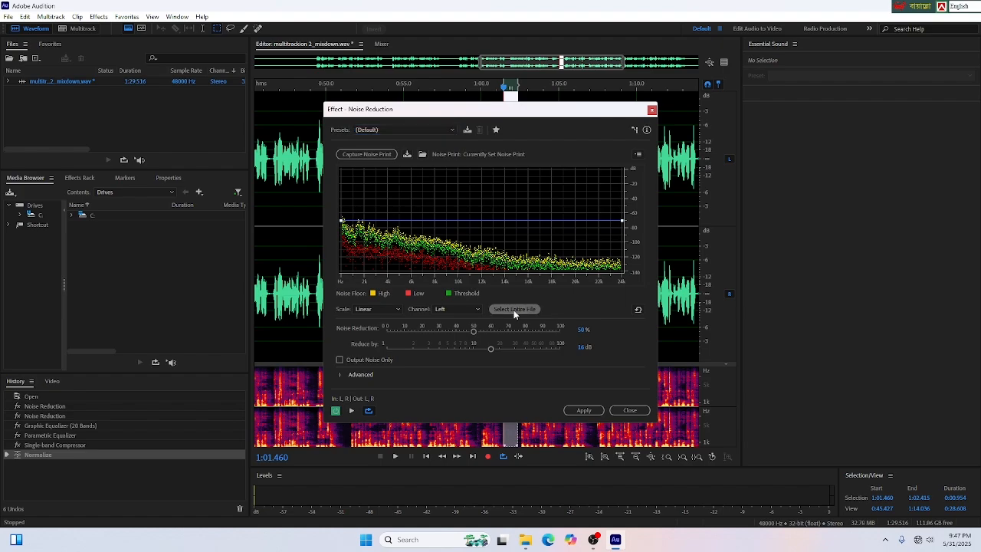
left_click_drag(473, 329, 542, 342)
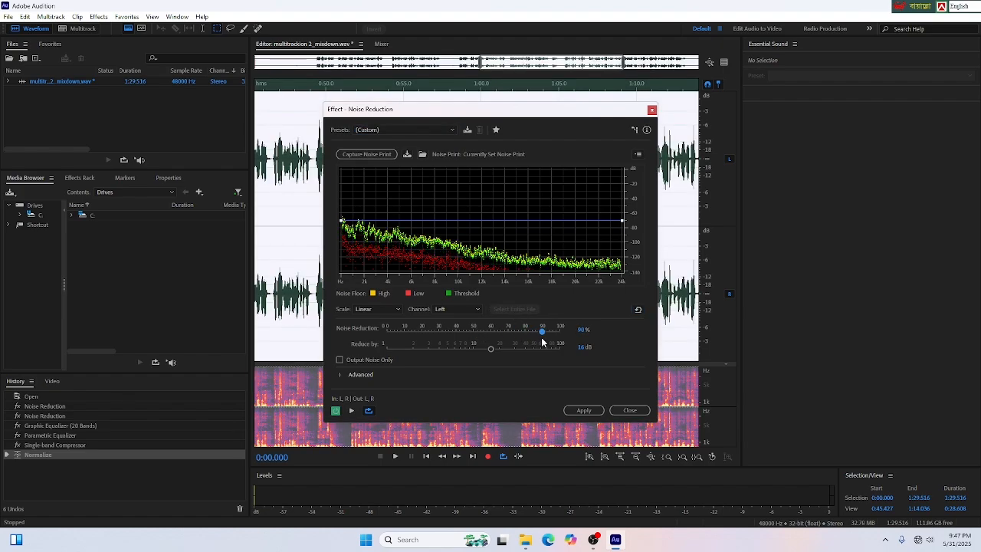
key("Return")
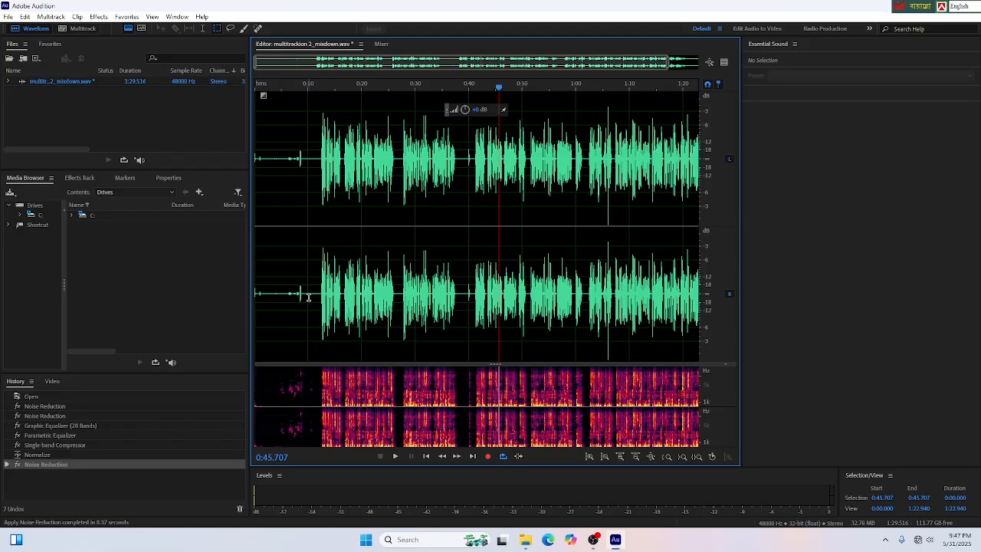
Delete the first 10 seconds of the recording and the stray noise between about 0:29.5 and 0:30.8.
left_click_drag(309, 295, 245, 298)
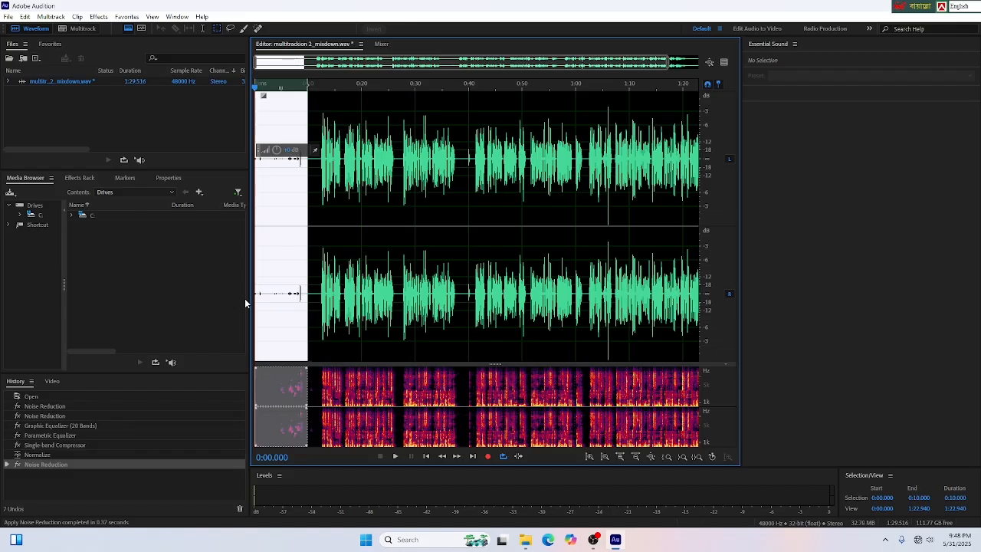
key("Delete")
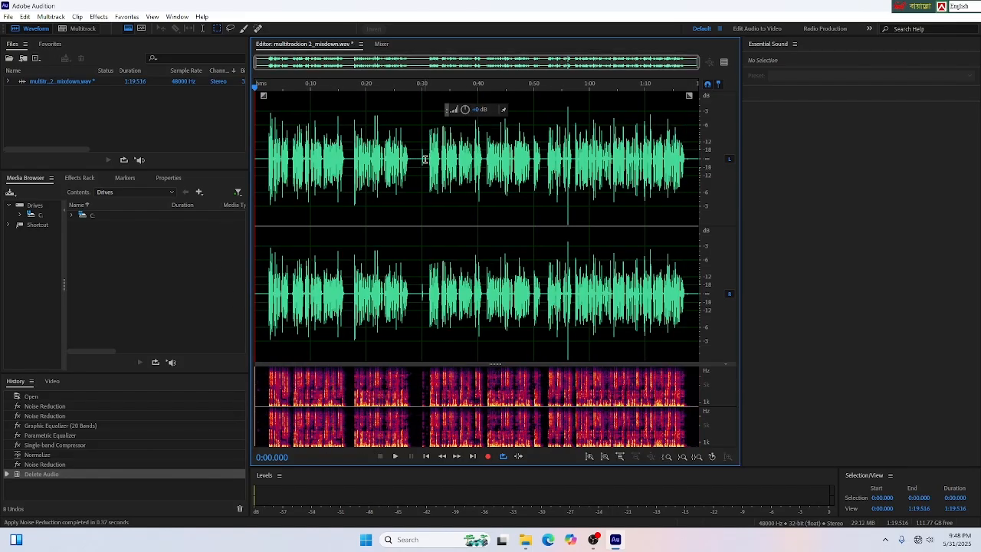
scroll(425, 160, "up", 3)
left_click_drag(437, 159, 415, 160)
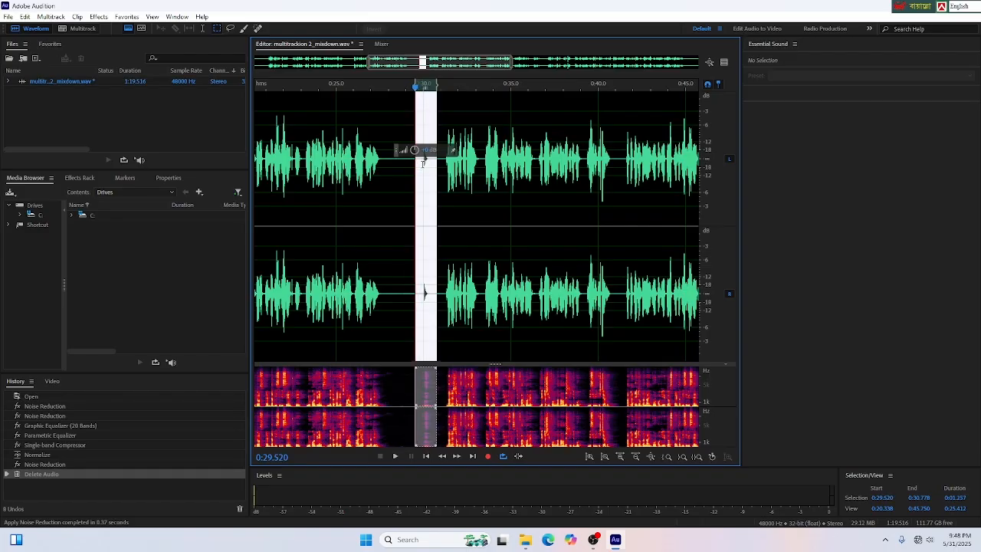
key("Delete")
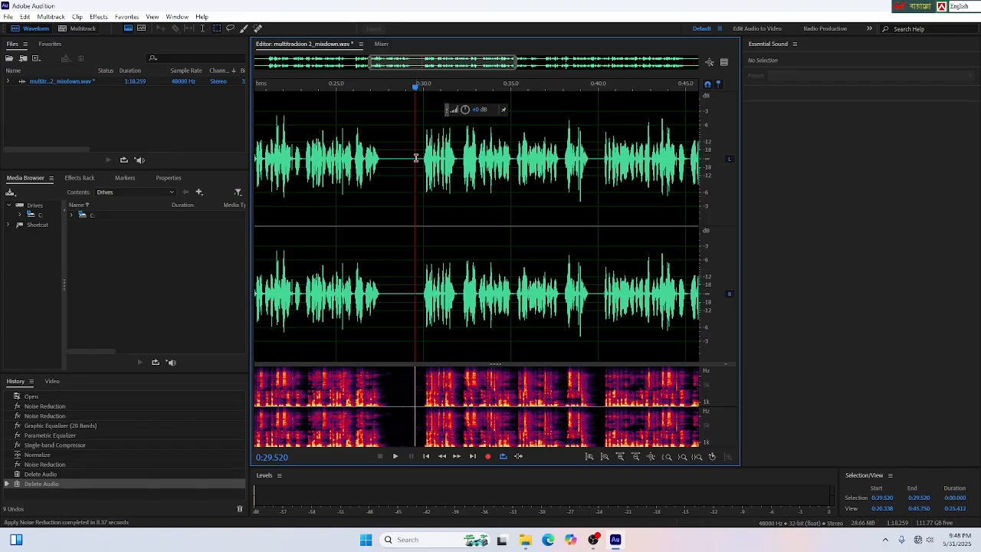
left_click(416, 159)
left_click_drag(416, 159, 396, 159)
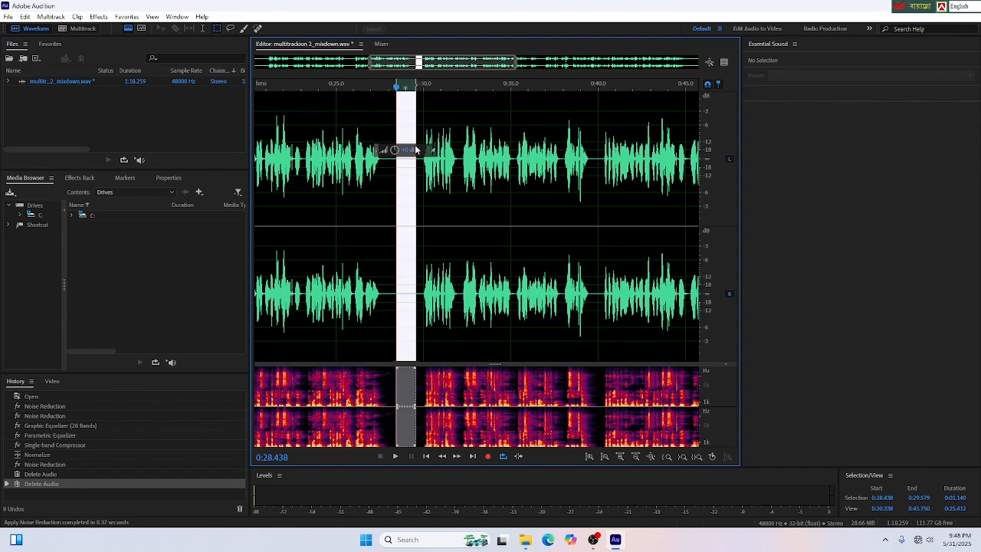
left_click(411, 177)
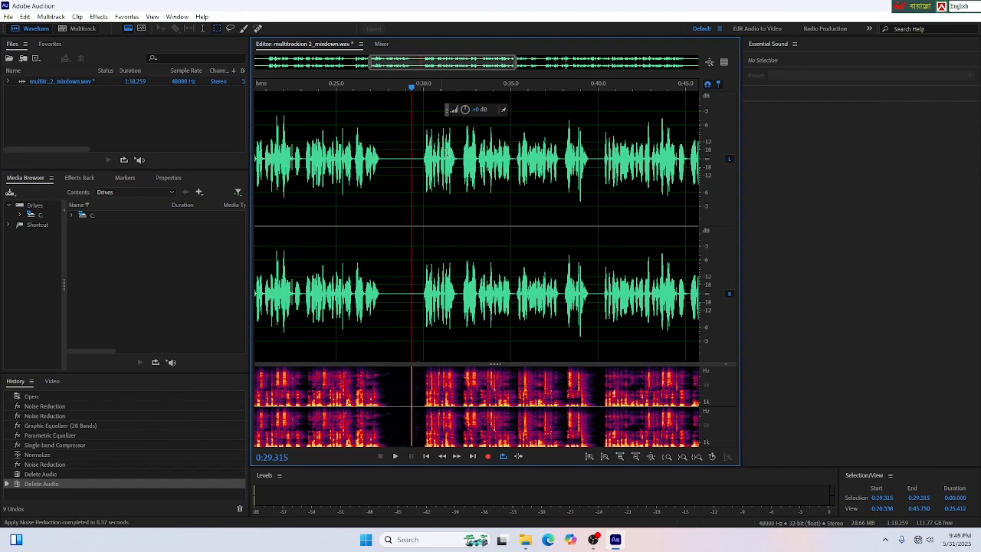